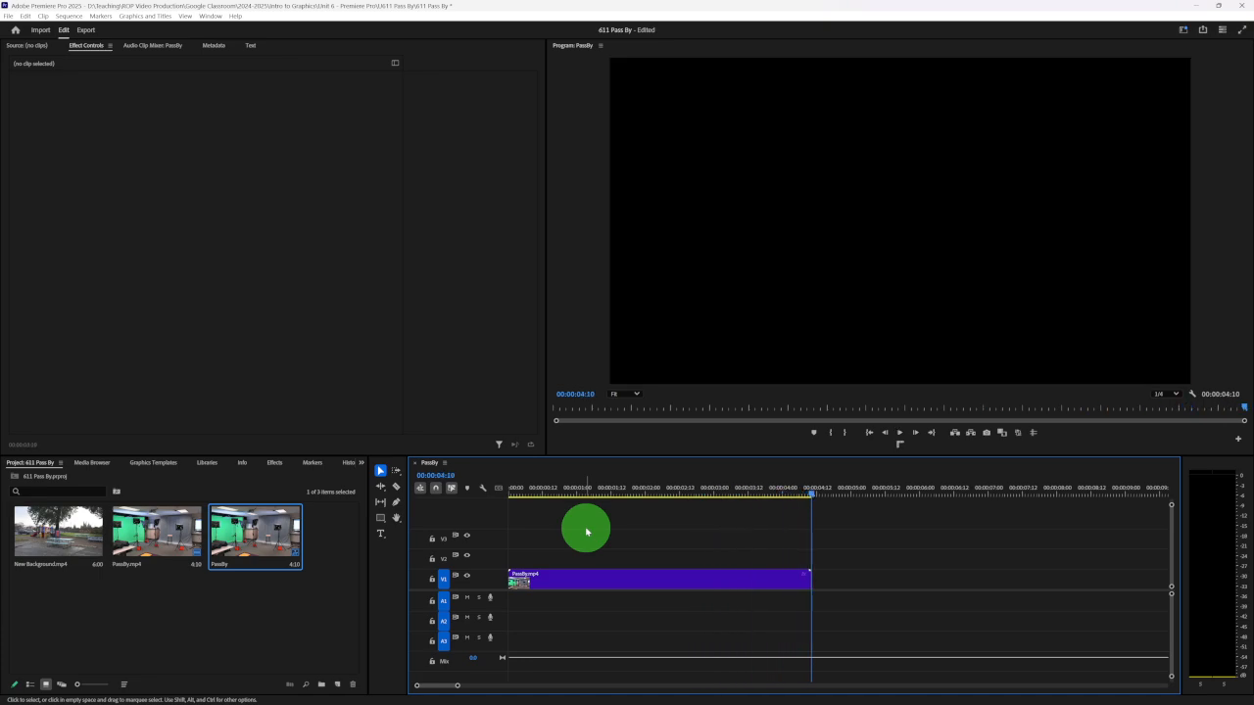
- Move the playhead to 00:00:01:13, where the passing person still fills the left edge of the frame
left_click(518, 495)
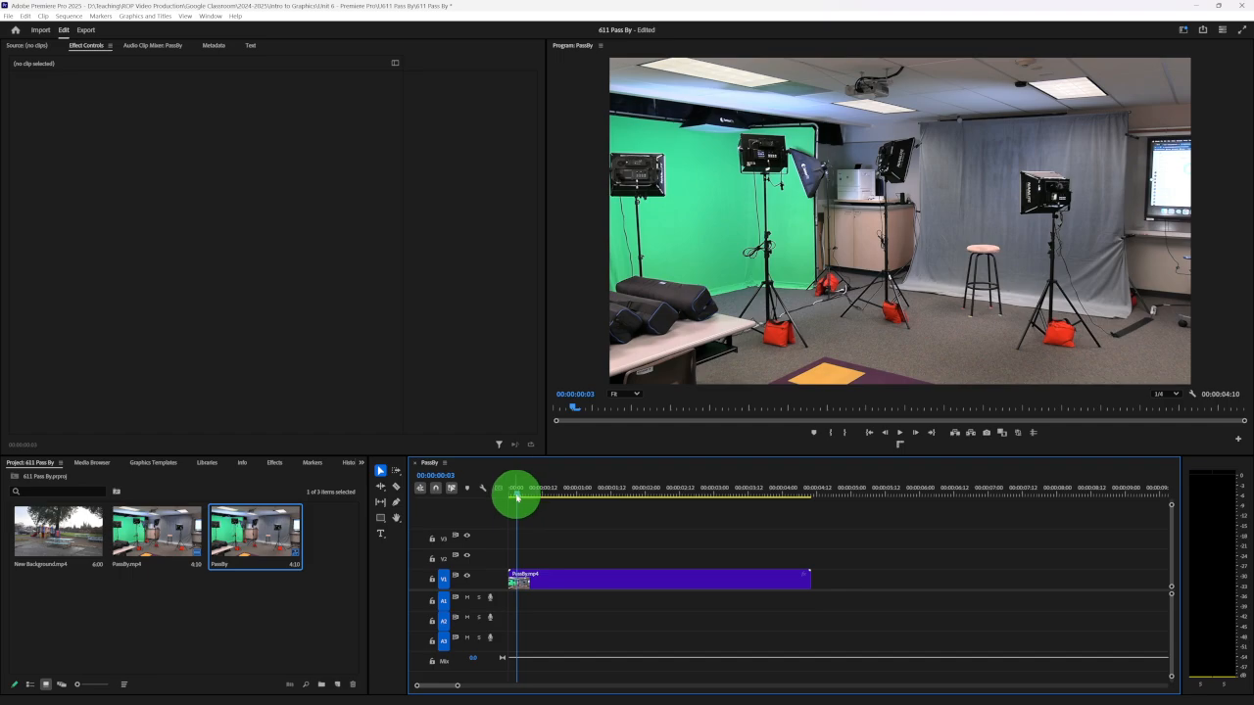
left_click_drag(519, 495, 619, 497)
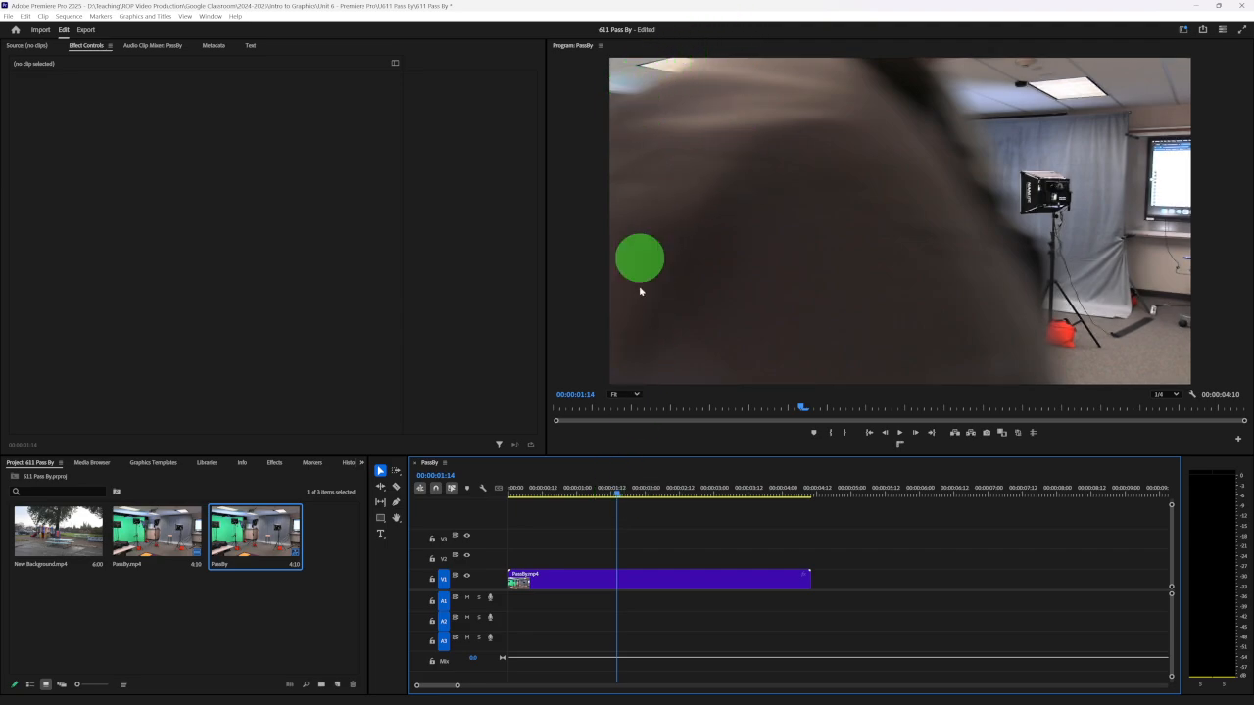
left_click_drag(617, 496, 610, 497)
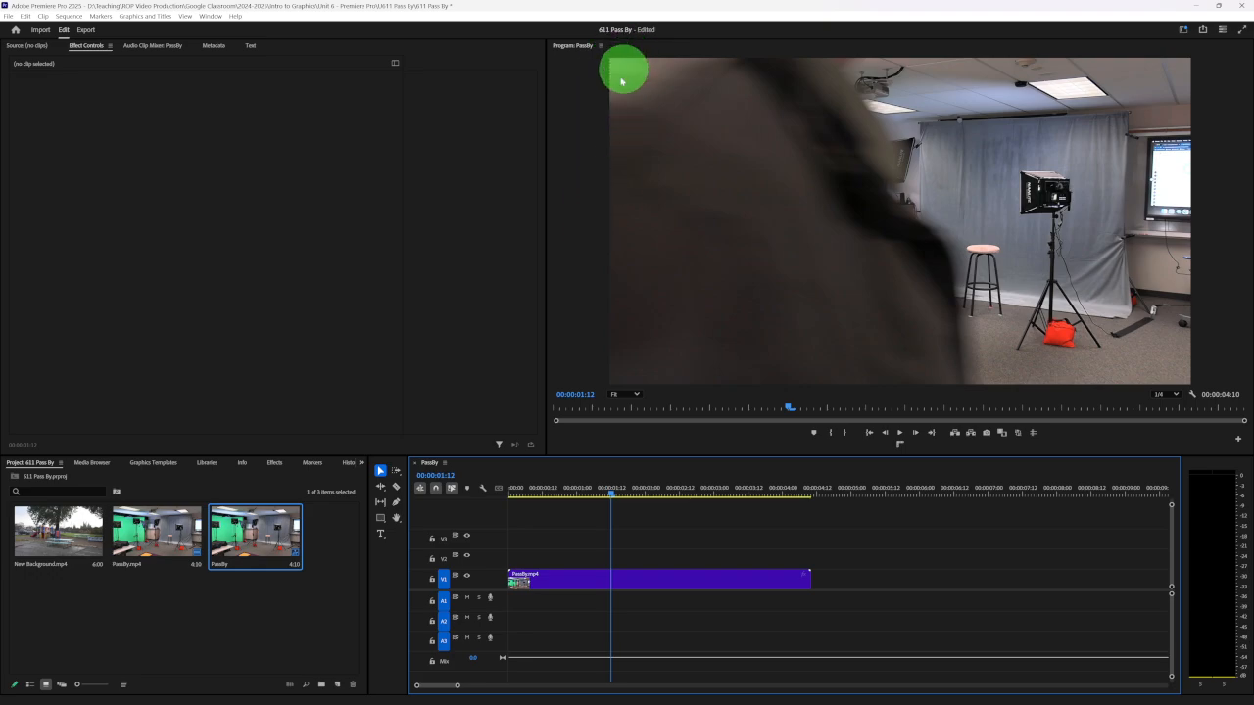
mouse_move(603, 486)
left_mouse_down()
mouse_move(628, 489)
mouse_move(596, 493)
mouse_move(613, 490)
left_mouse_up()
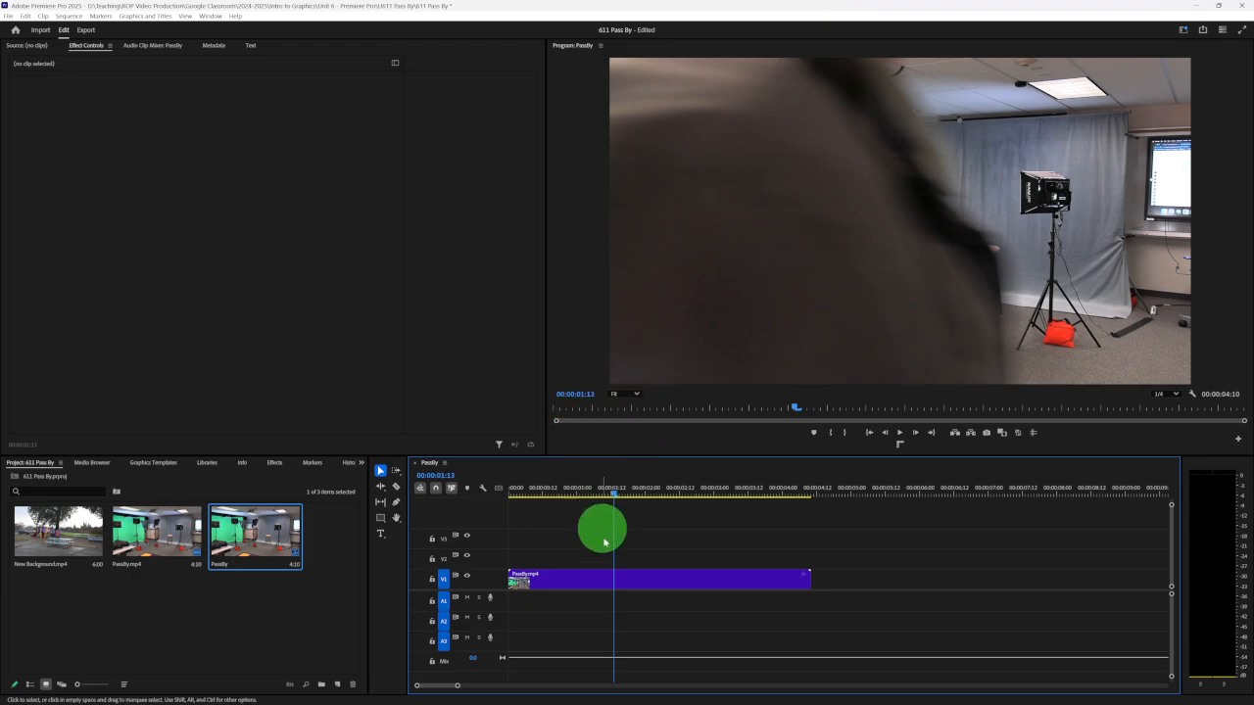
- Select the PassBy.mp4 clip and show its Opacity properties with the Motion properties collapsed
left_click(616, 585)
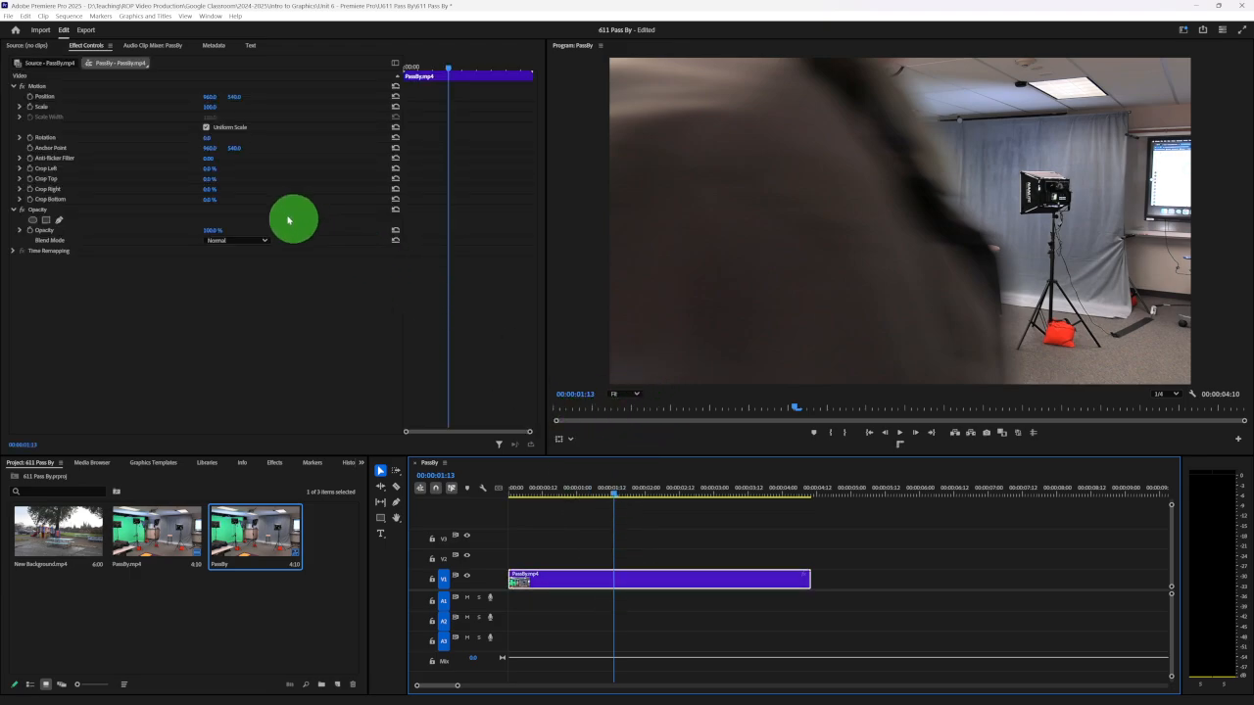
left_click(13, 87)
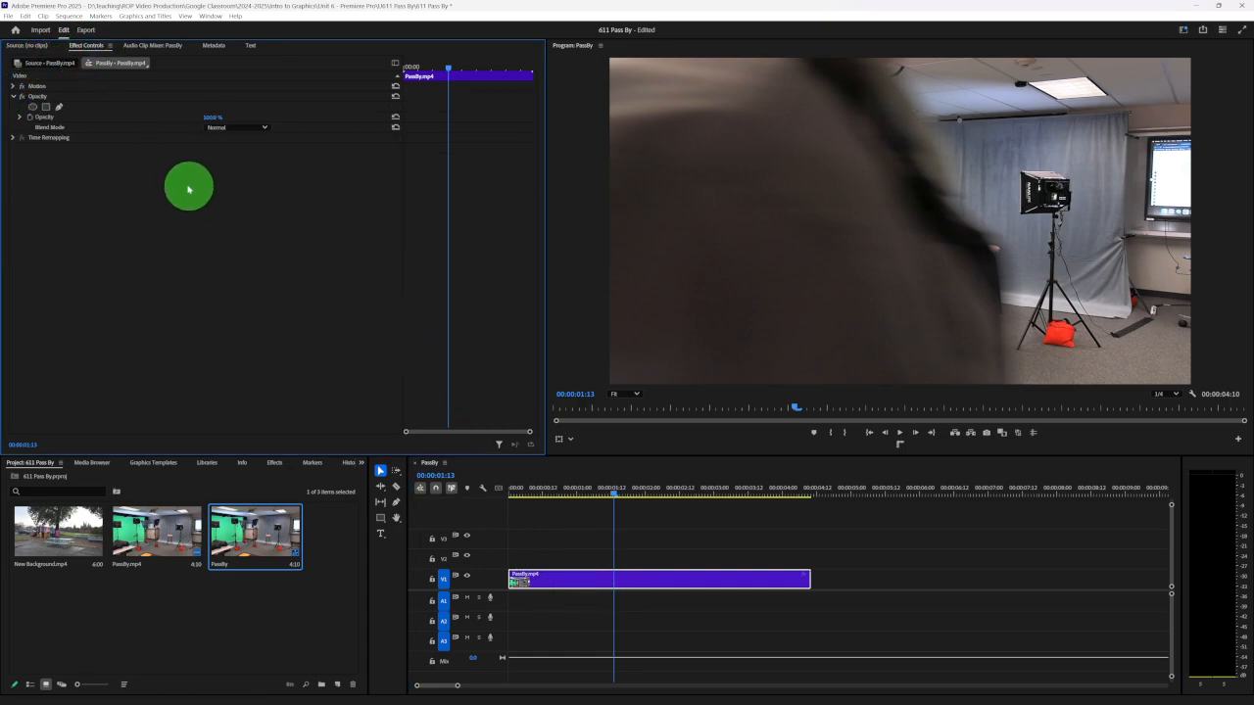
left_click(13, 97)
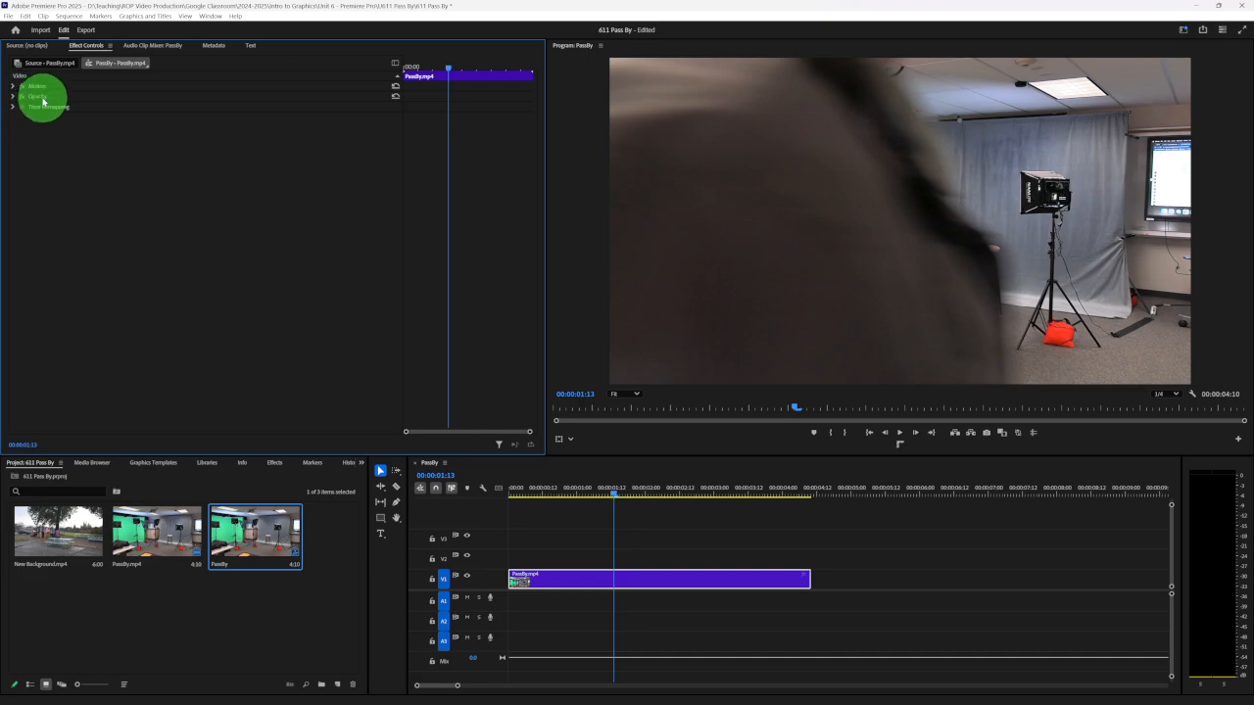
left_click(12, 99)
left_click(12, 99)
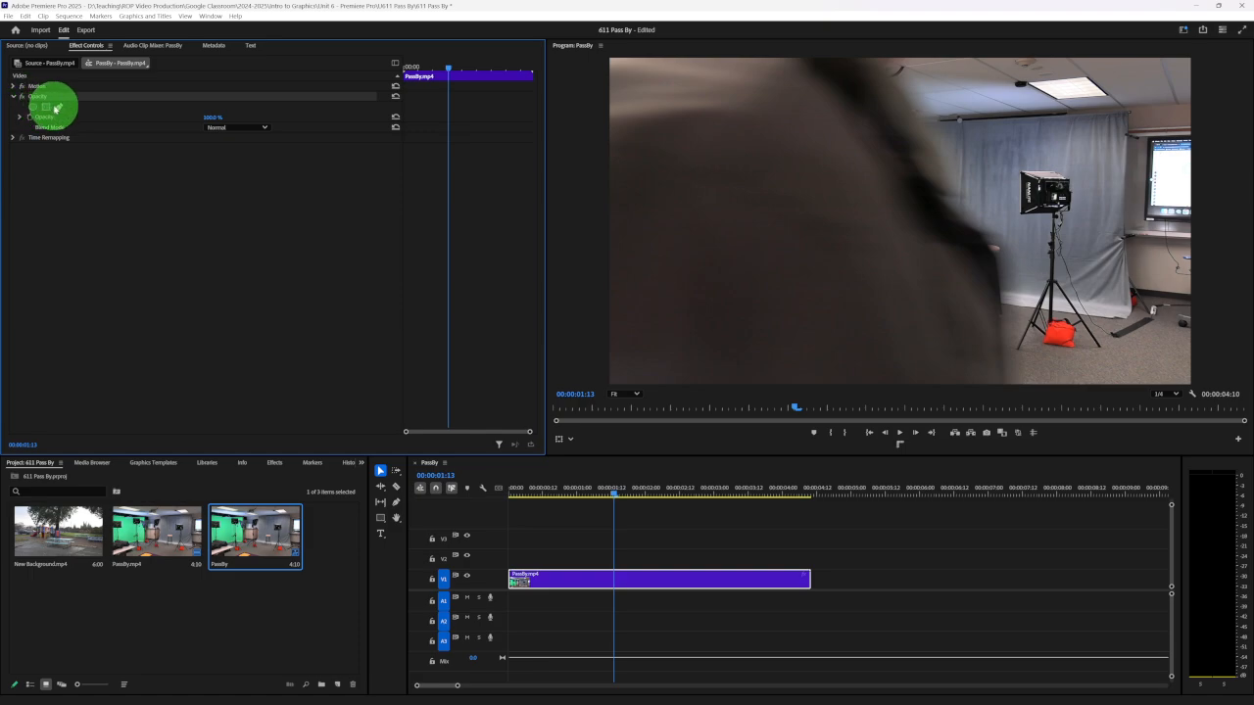
- Set the program preview's zoom level to 75% so there is empty space around the frame
left_click(636, 394)
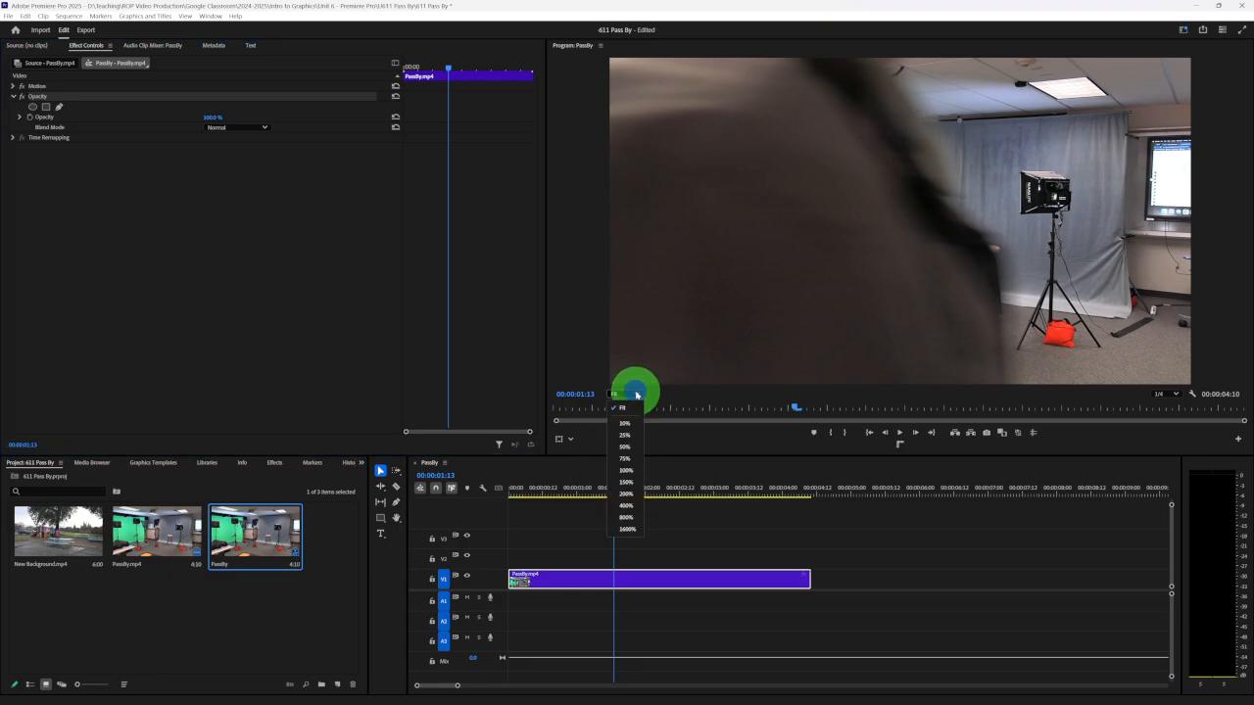
left_click(623, 443)
left_click(634, 393)
left_click(632, 459)
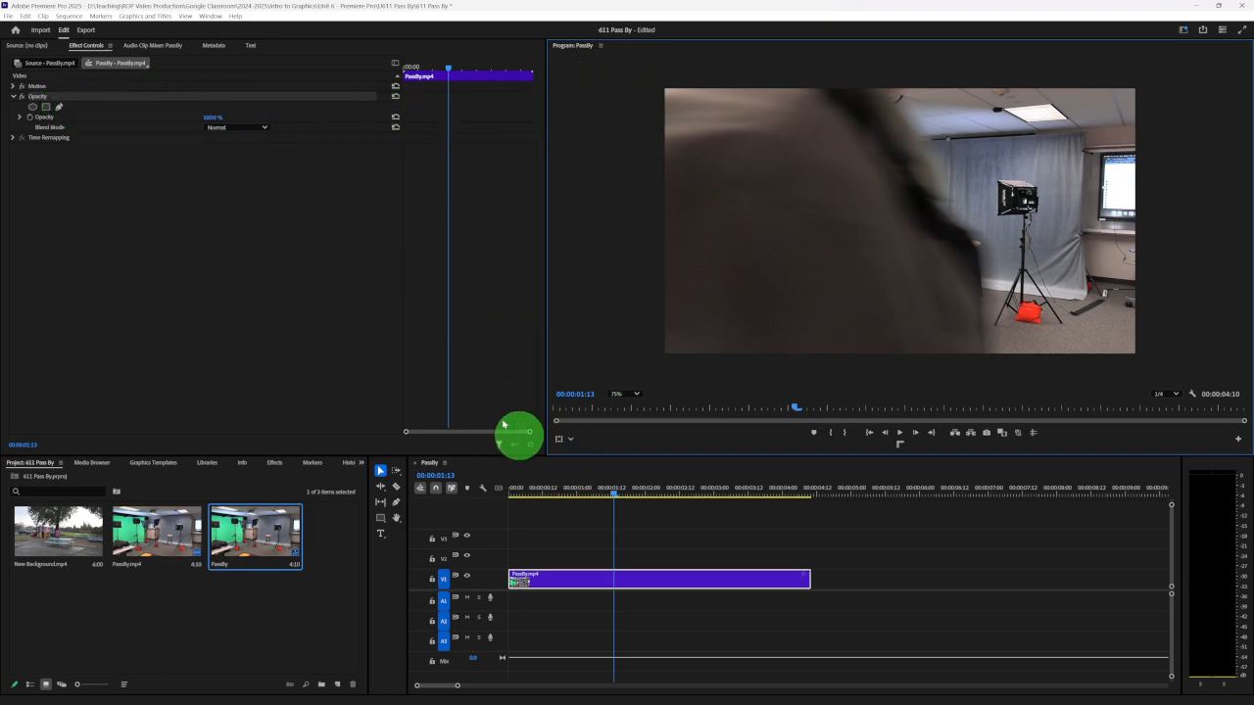
- Draw a closed four-point opacity mask with the Pen tool just outside the left edge of the frame
left_click(59, 110)
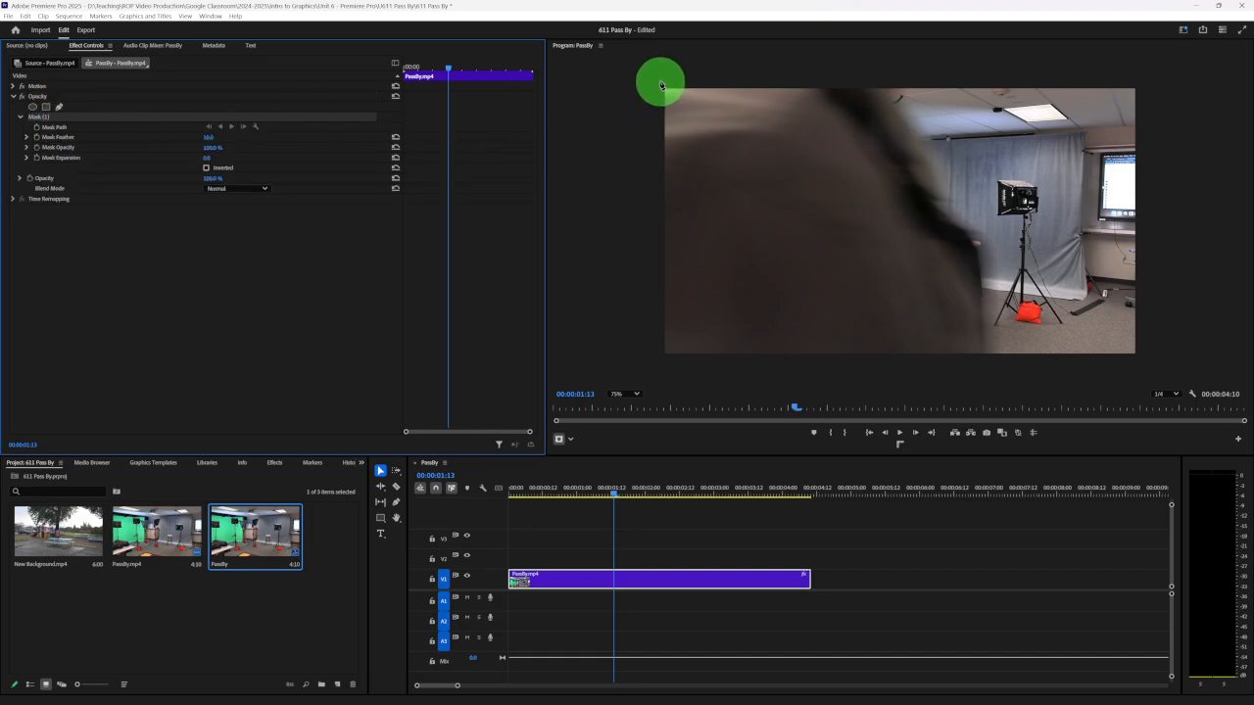
left_click(659, 79)
left_click(664, 360)
left_click(588, 363)
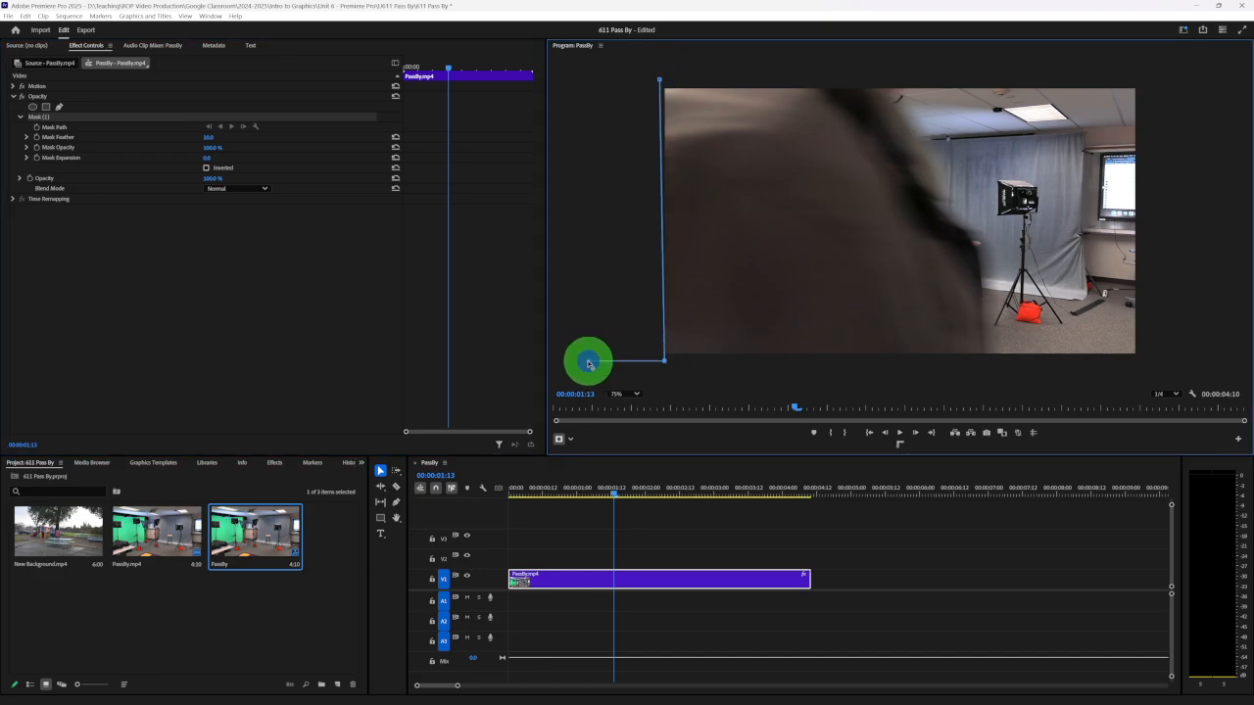
left_click(593, 82)
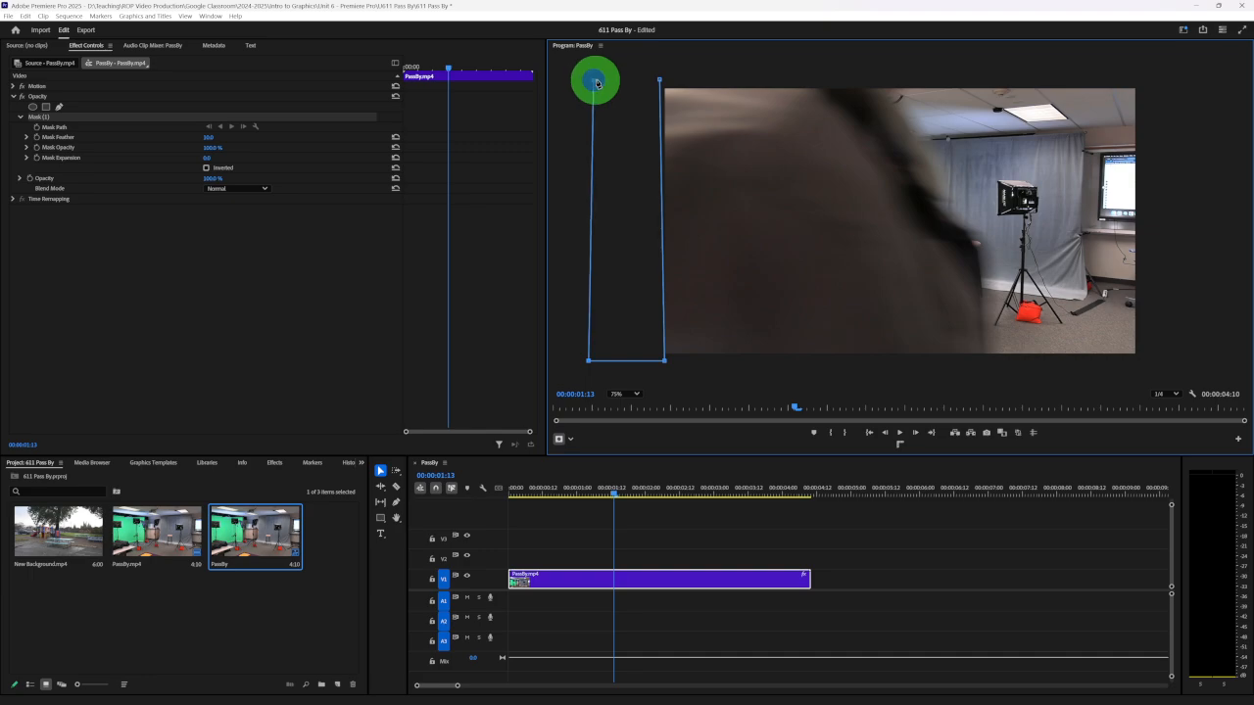
left_click(660, 82)
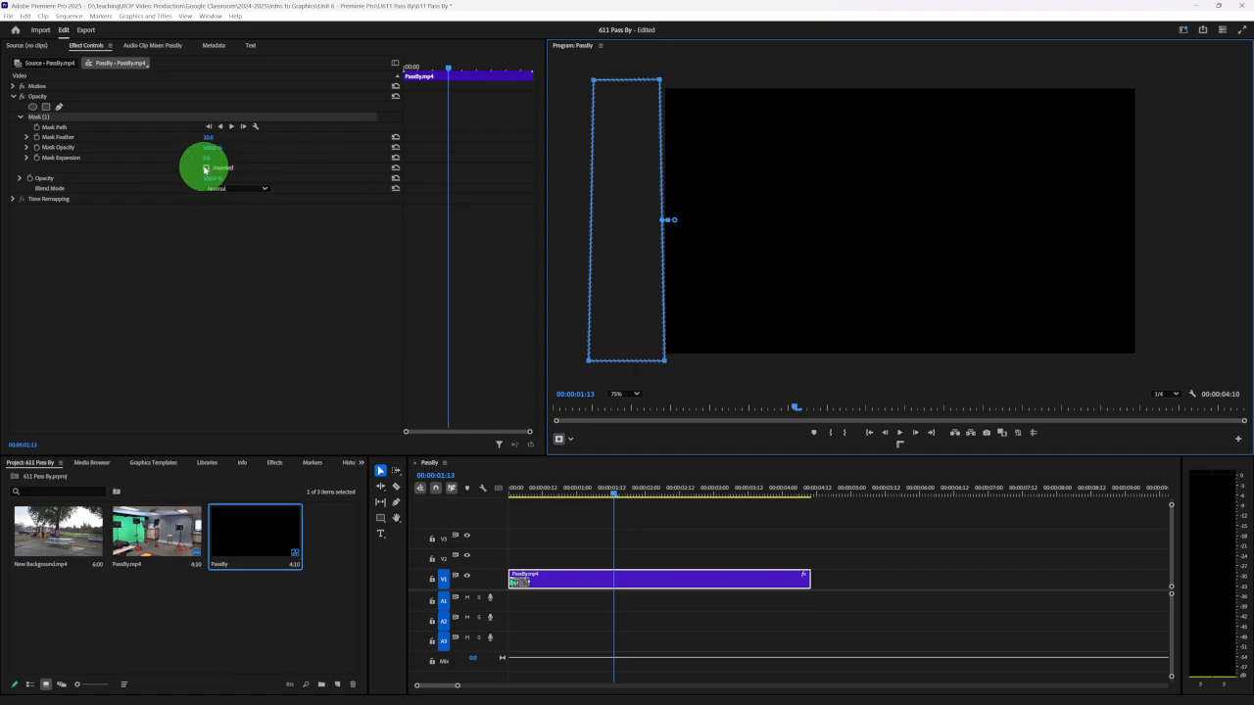
- Invert the mask and start animating its Mask Path with a keyframe at 00:00:01:13
left_click(206, 167)
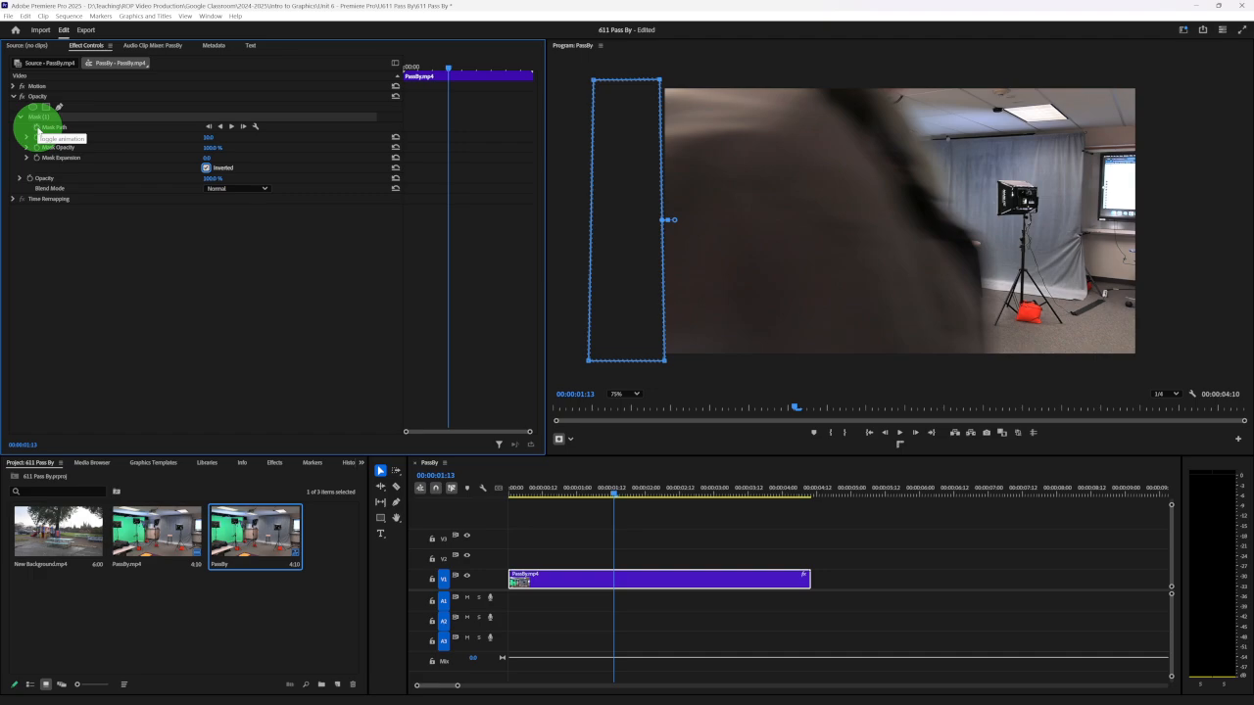
left_click(37, 128)
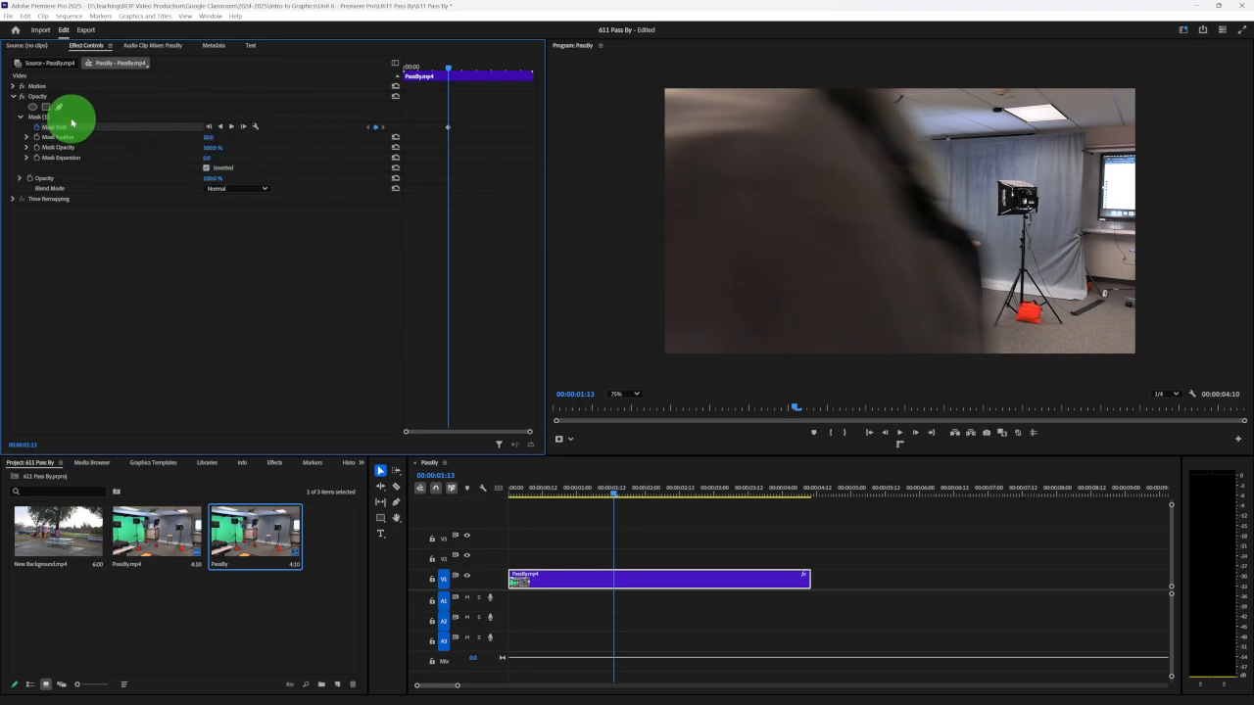
left_click(37, 118)
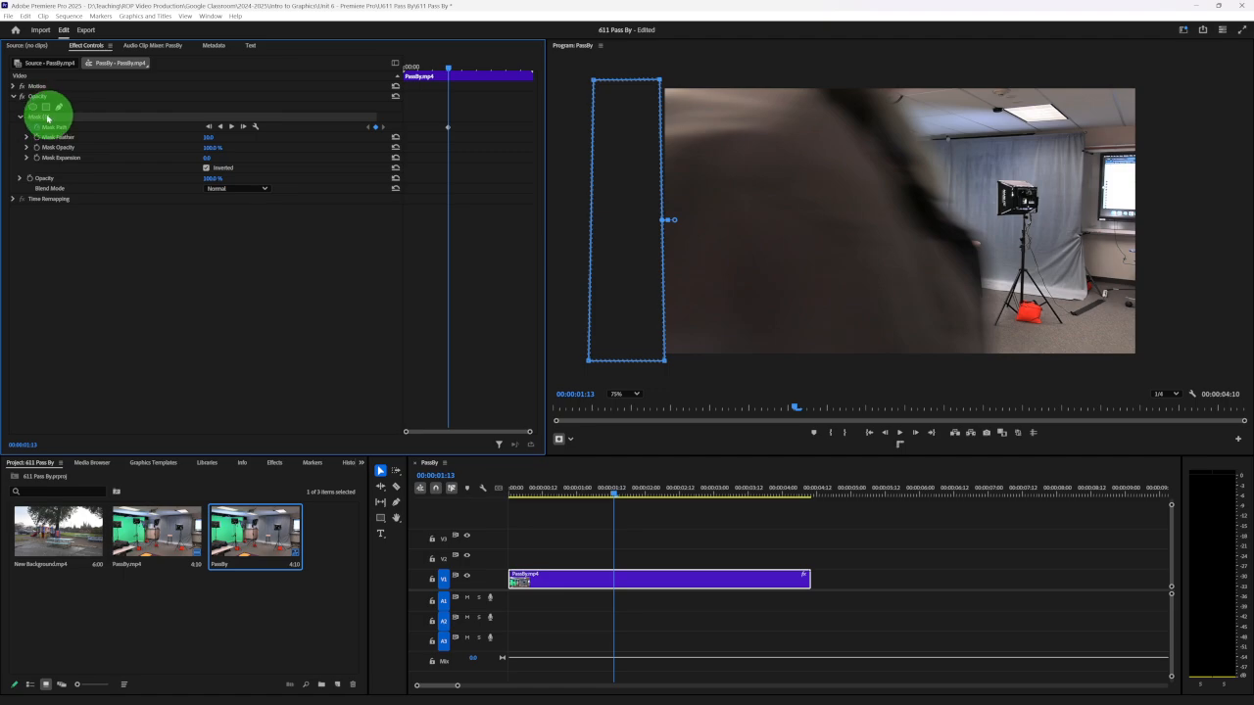
left_click(59, 106)
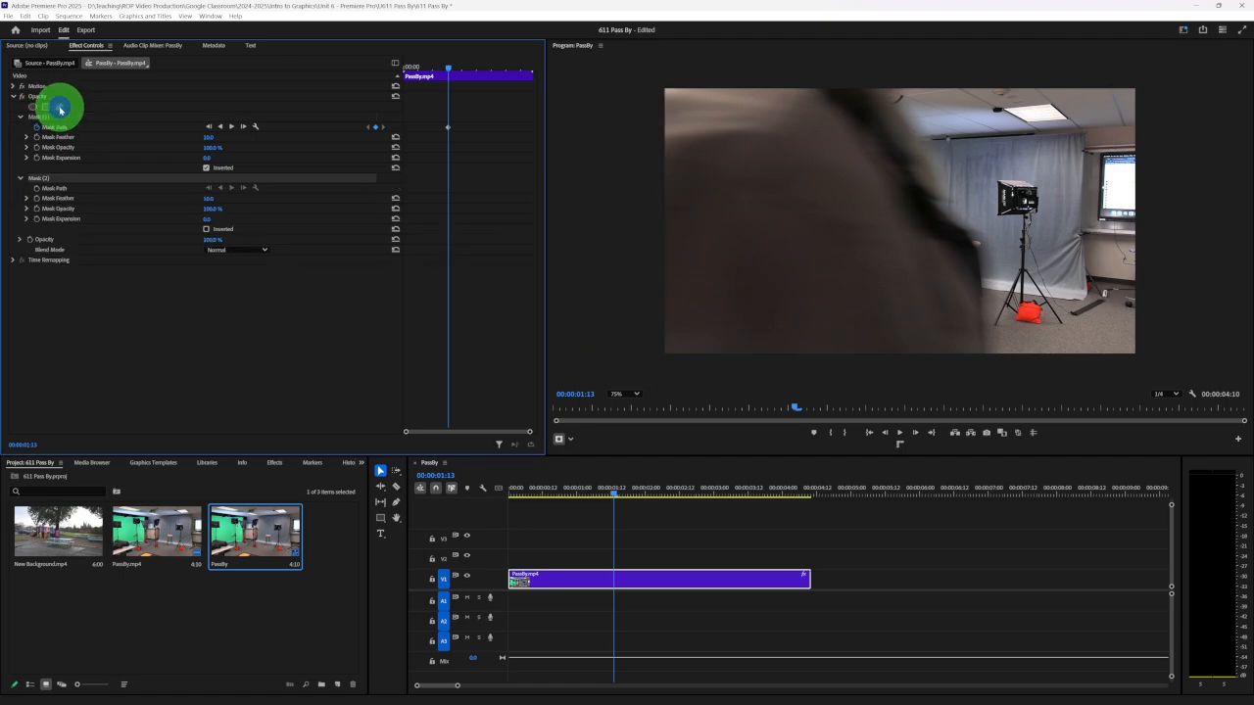
left_click(59, 106)
left_click(59, 180)
right_click(60, 180)
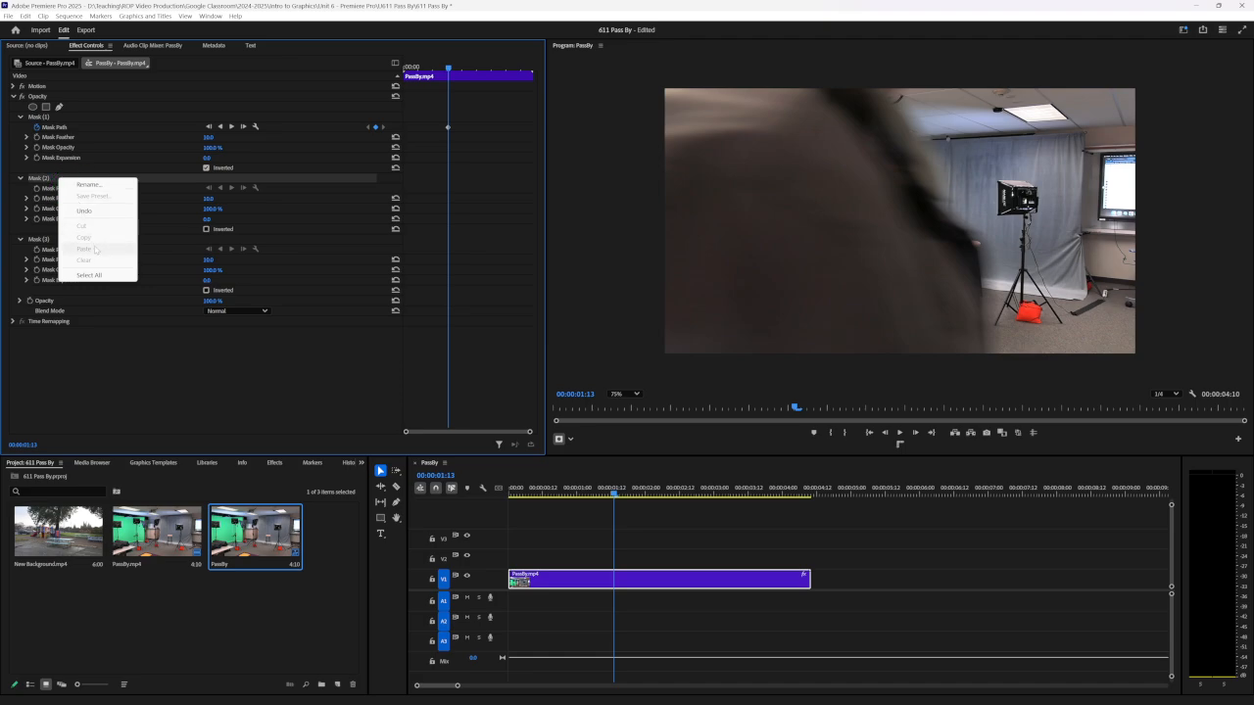
left_click(53, 240)
right_click(73, 240)
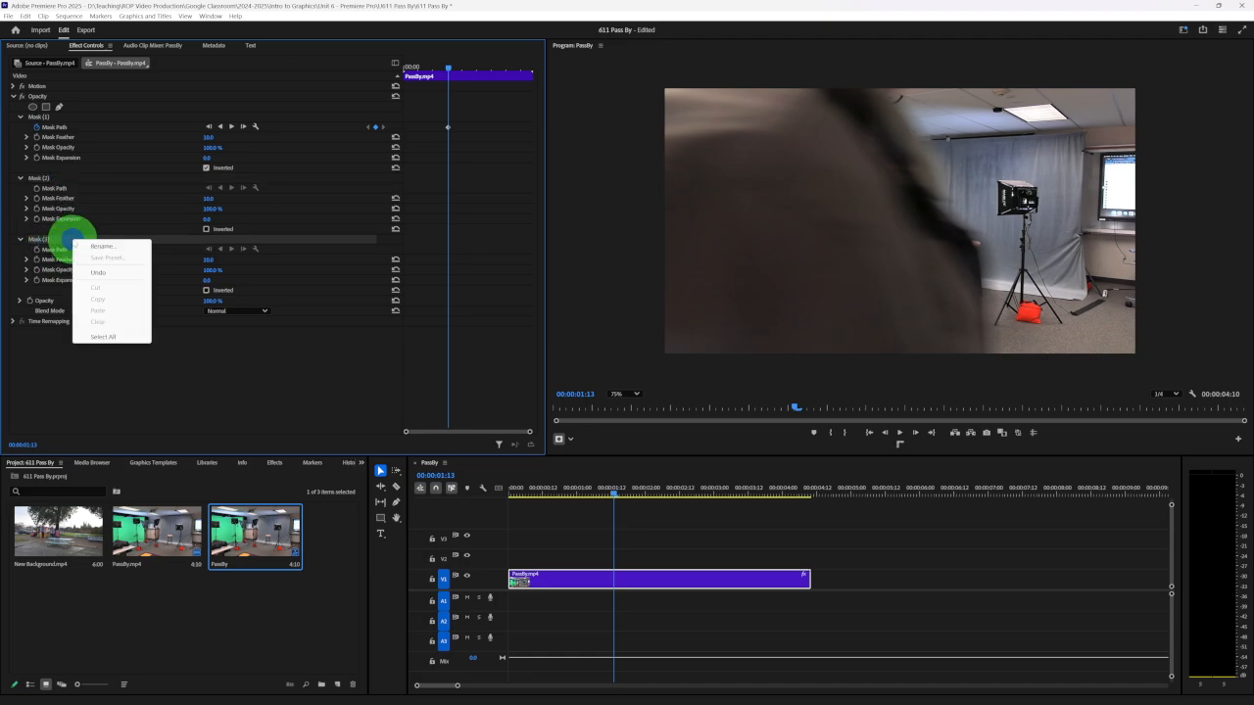
left_click(78, 359)
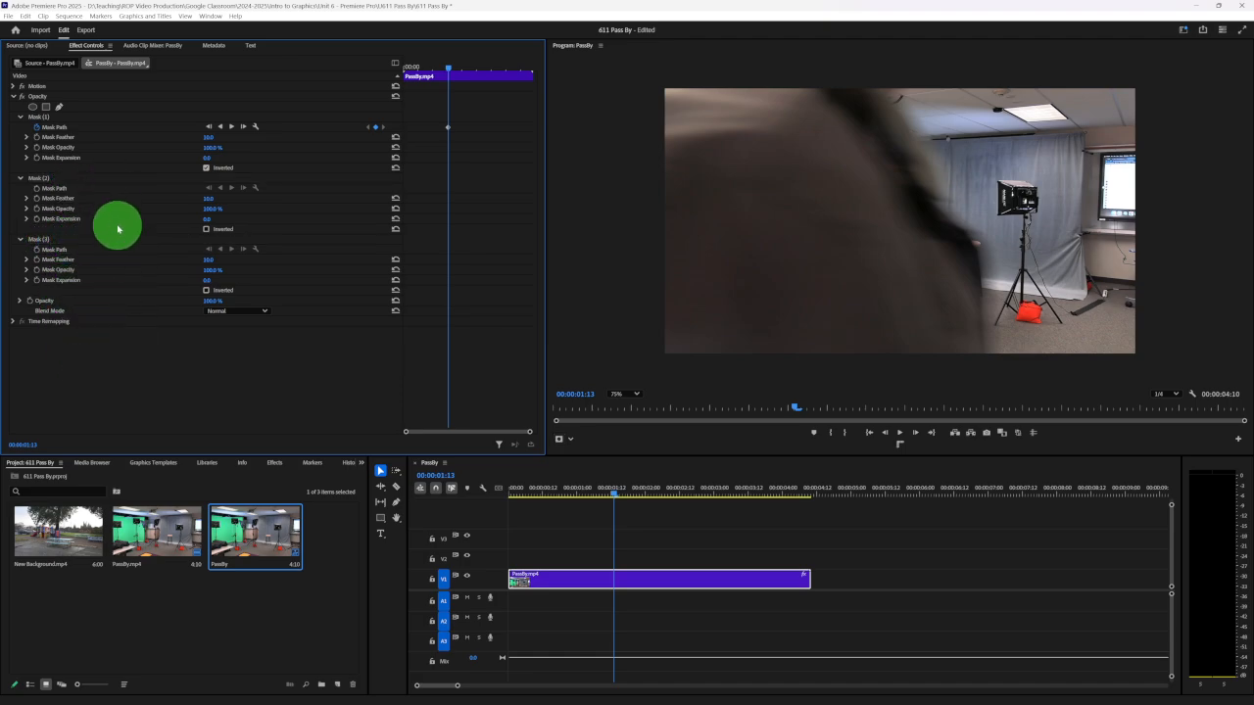
key("ctrl+z")
key("ctrl+z")
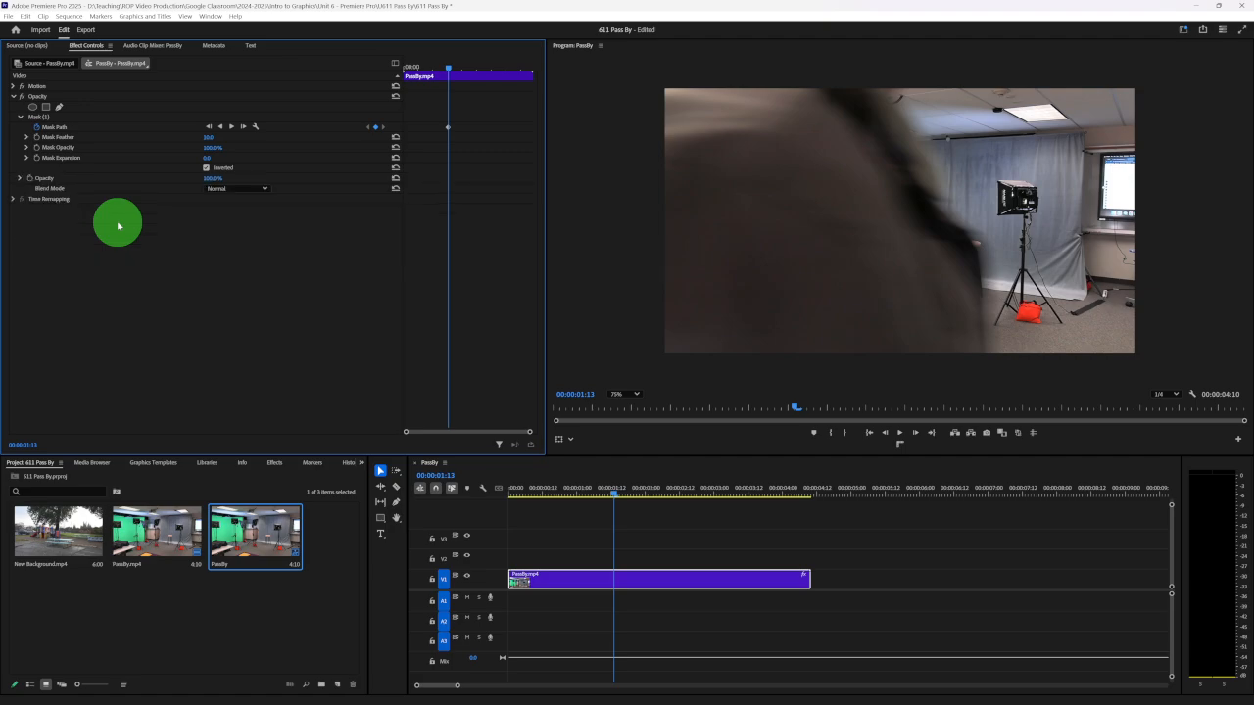
- At 00:00:01:14, add a point to the mask's right edge and reshape it to cover the frame's exposed upper-left corner
left_click(103, 118)
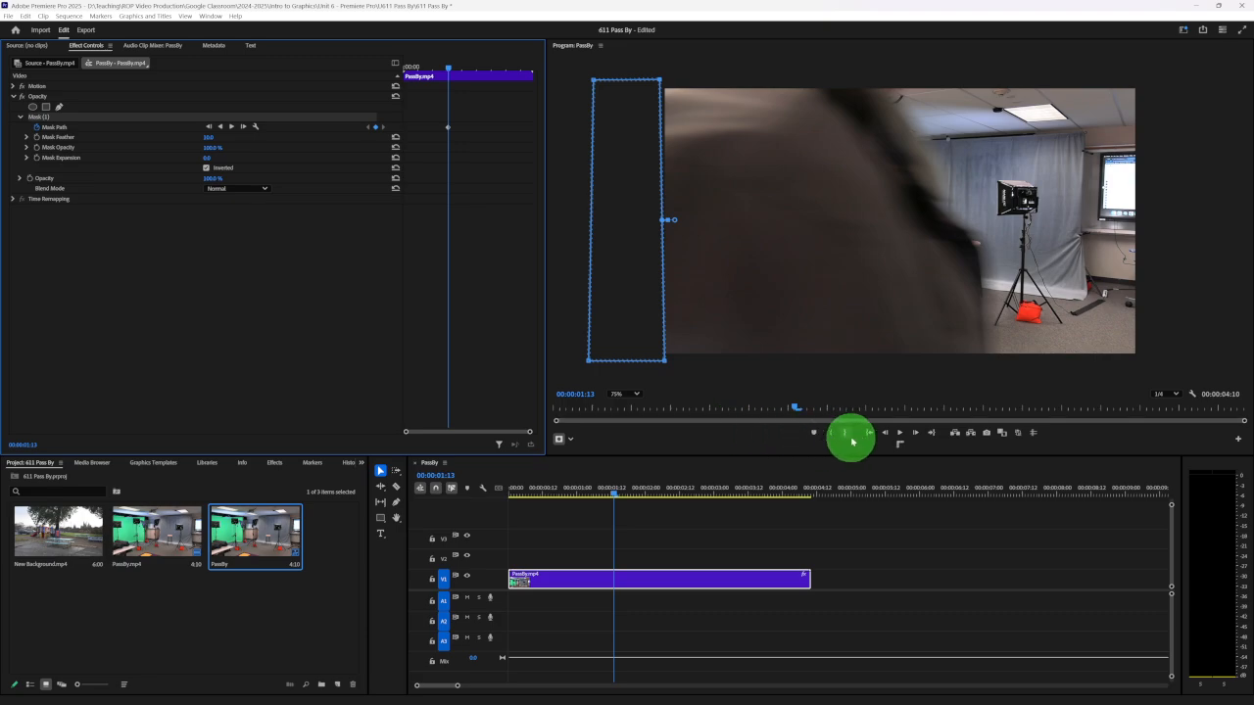
left_click(917, 435)
left_click(917, 435)
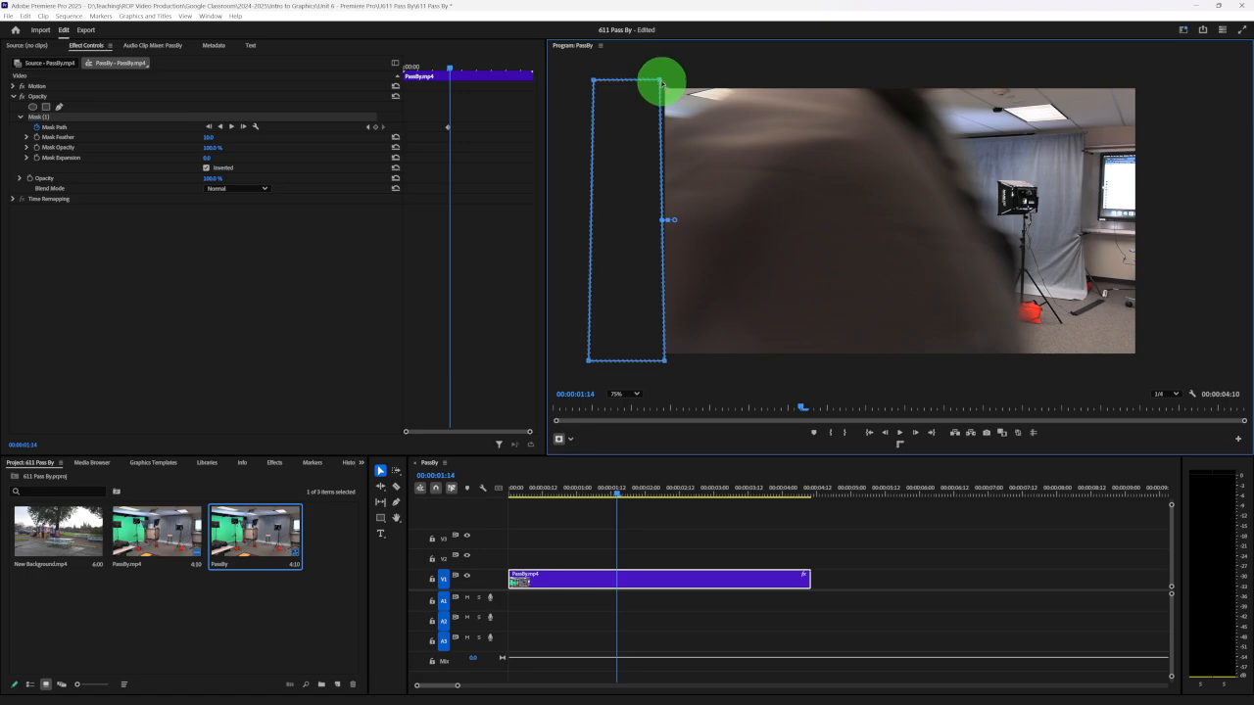
left_click_drag(662, 82, 663, 82)
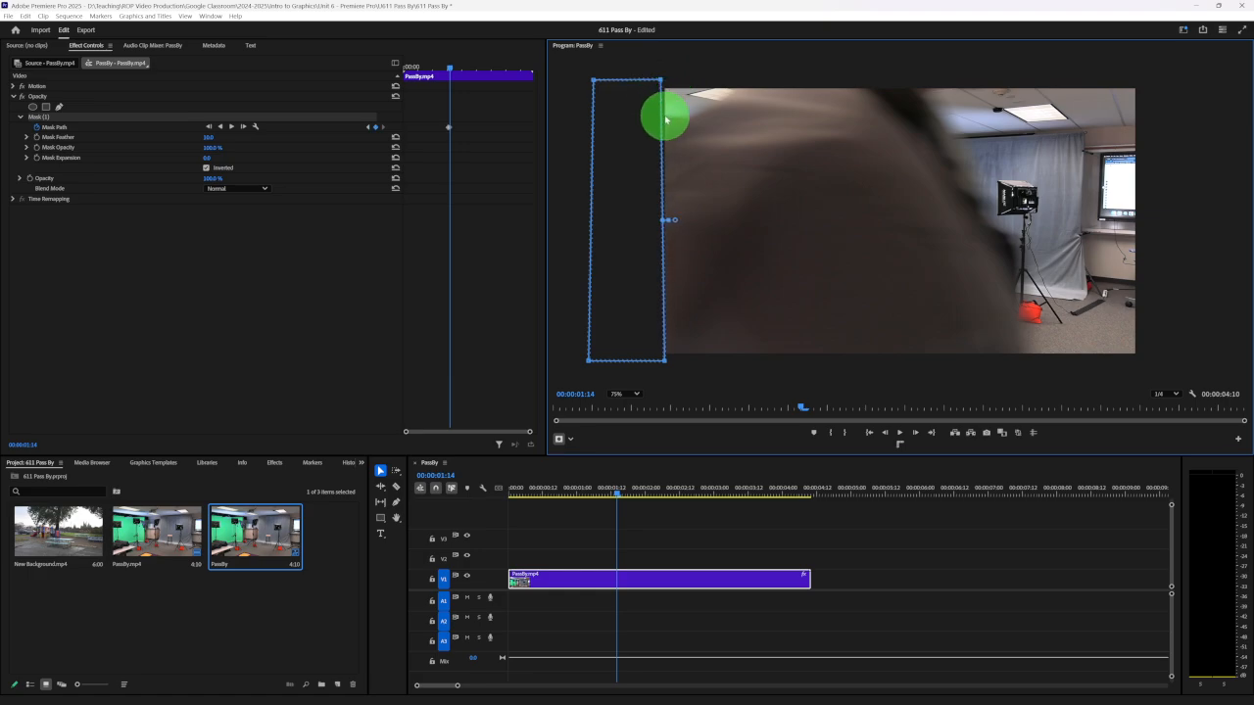
mouse_move(661, 82)
left_mouse_down()
mouse_move(744, 77)
mouse_move(659, 77)
left_mouse_up()
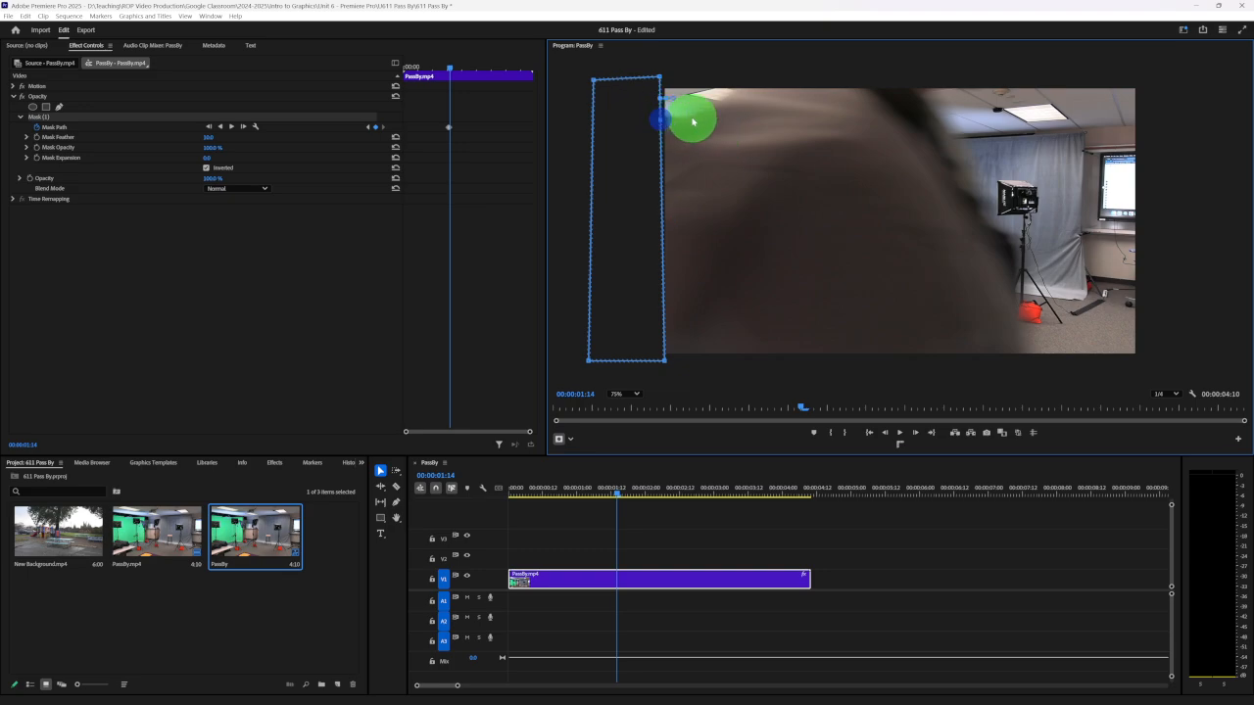
left_click_drag(663, 79, 742, 81)
left_click_drag(661, 125, 664, 137)
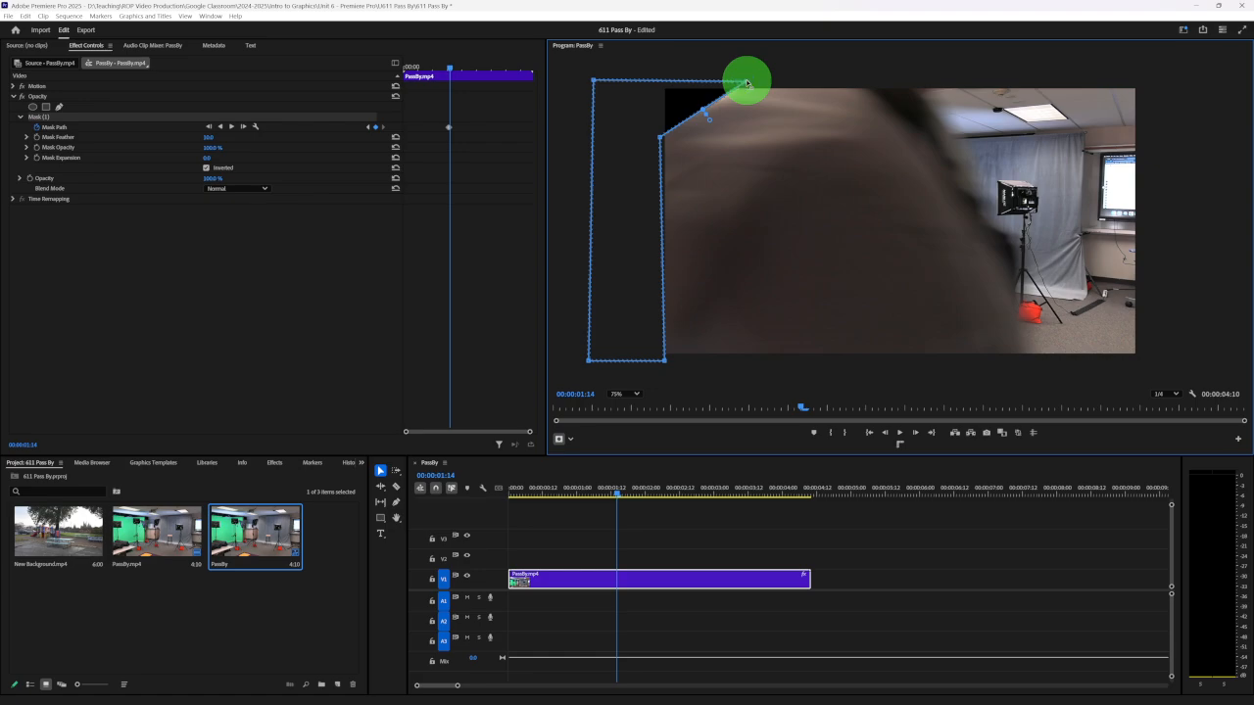
- At 00:00:01:15, reshape the mask along the person's trailing edge, adding an extra point to follow the curve
left_click(916, 434)
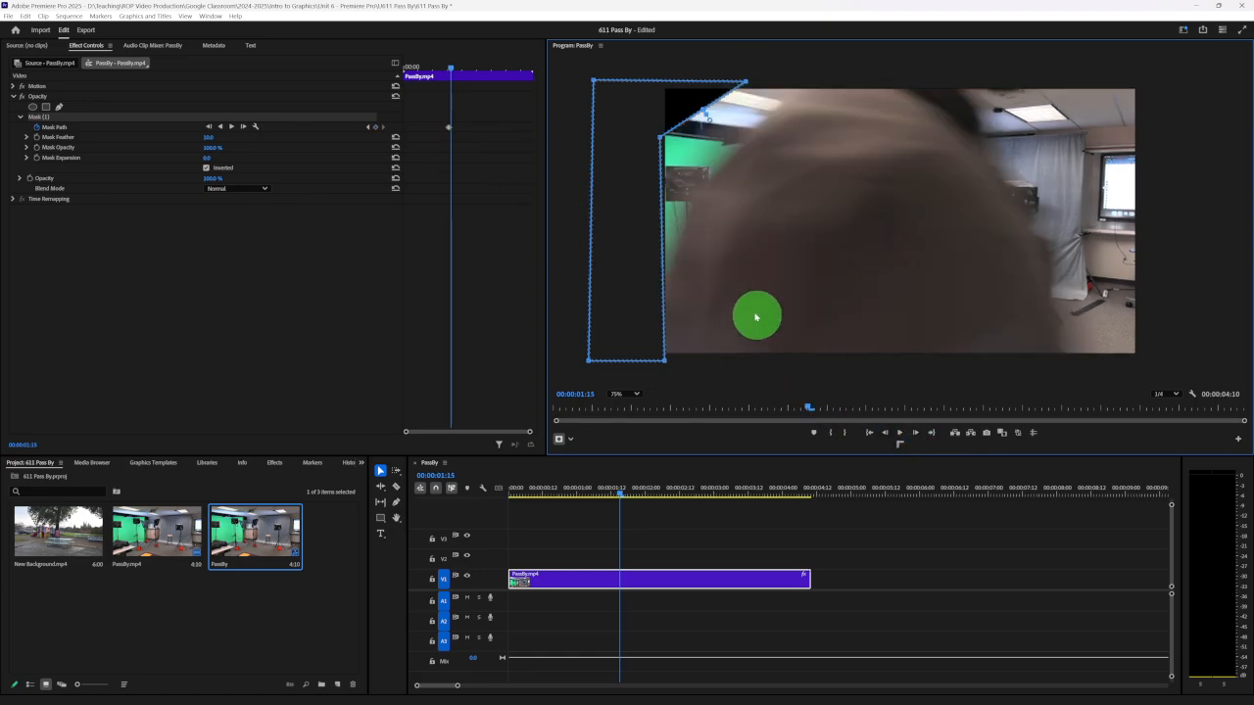
left_click_drag(662, 141, 675, 164)
left_click_drag(737, 83, 812, 78)
left_click_drag(677, 175, 672, 250)
mouse_move(743, 166)
left_mouse_down()
mouse_move(753, 154)
mouse_move(741, 150)
left_mouse_up()
left_click_drag(670, 253, 667, 255)
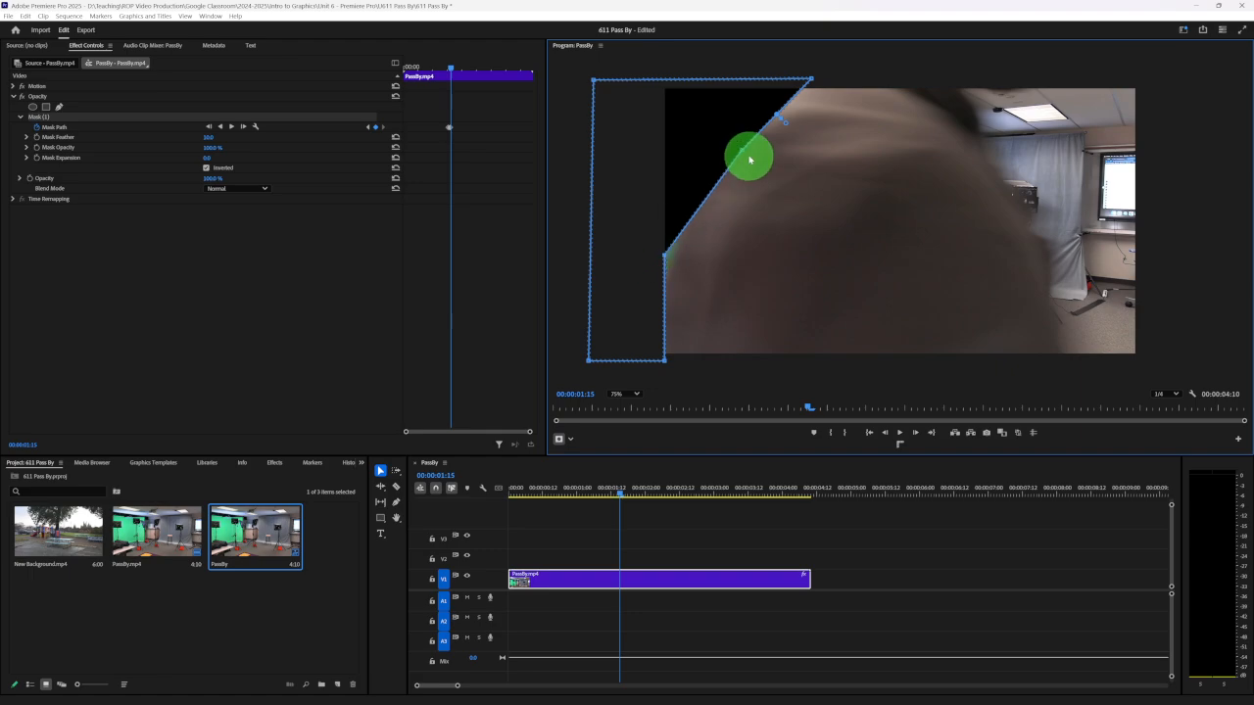
mouse_move(736, 150)
left_mouse_down()
mouse_move(723, 121)
mouse_move(729, 138)
left_mouse_up()
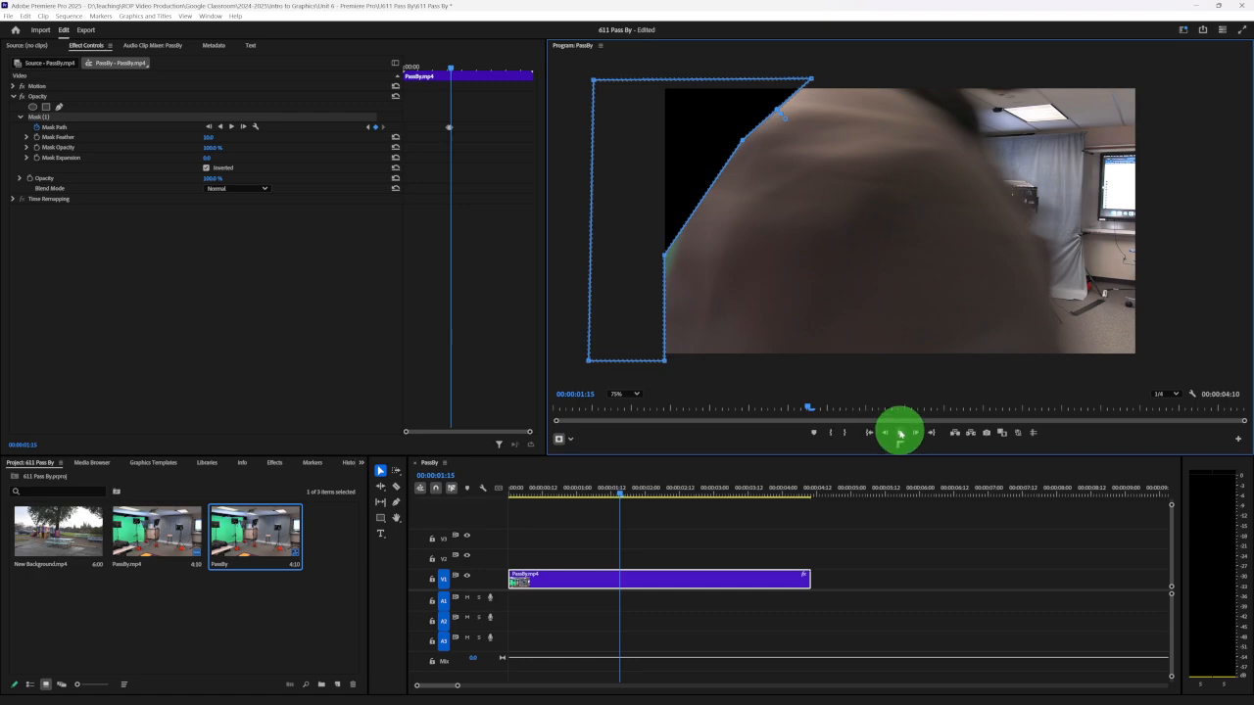
- At 00:00:01:16, shift the whole mask right and refit its points to the person's trailing edge
left_click(914, 435)
left_click_drag(667, 190, 736, 182)
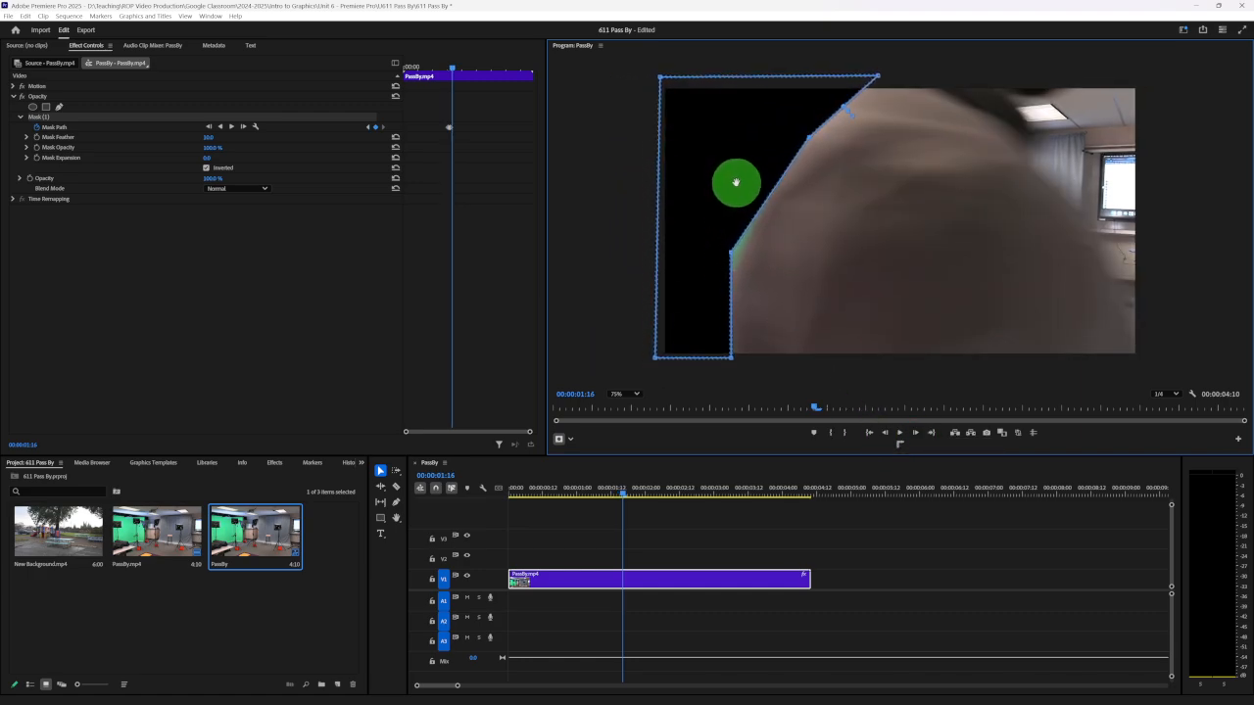
left_click_drag(733, 255, 737, 251)
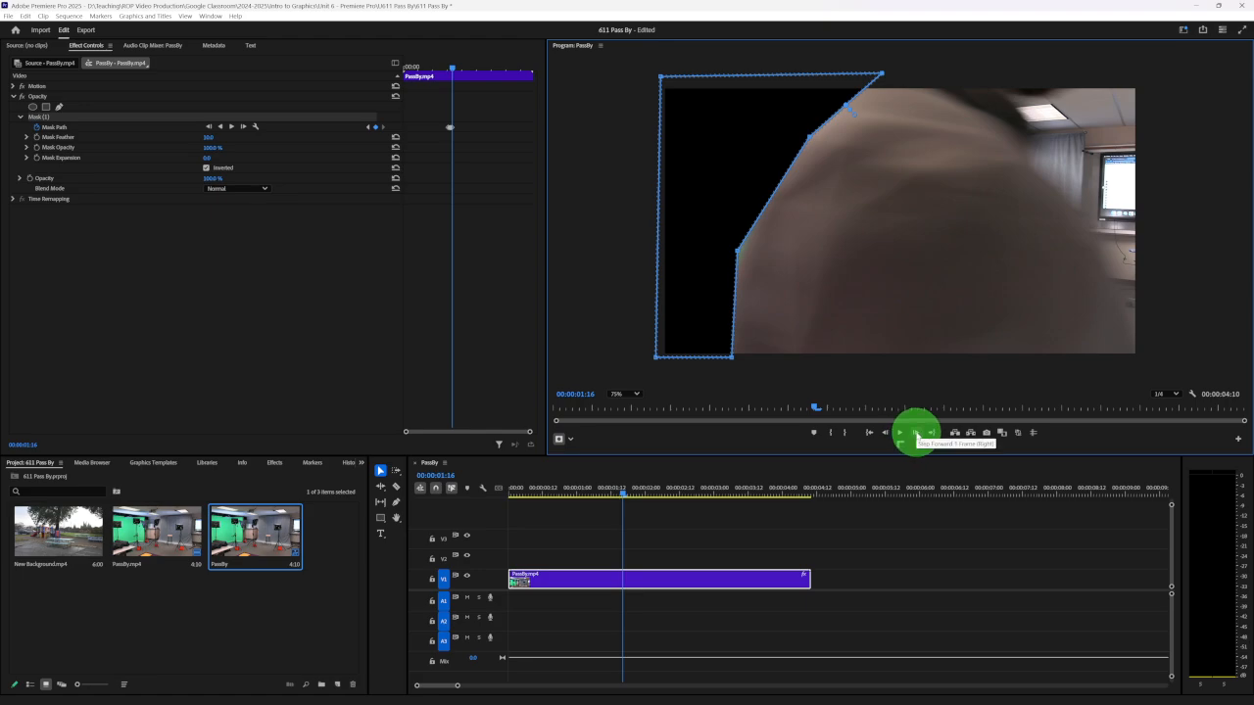
- At 00:00:01:17, shift the mask right to the person's trailing edge and pull both left corner points well outside the frame
left_click(917, 433)
left_click_drag(719, 171, 775, 171)
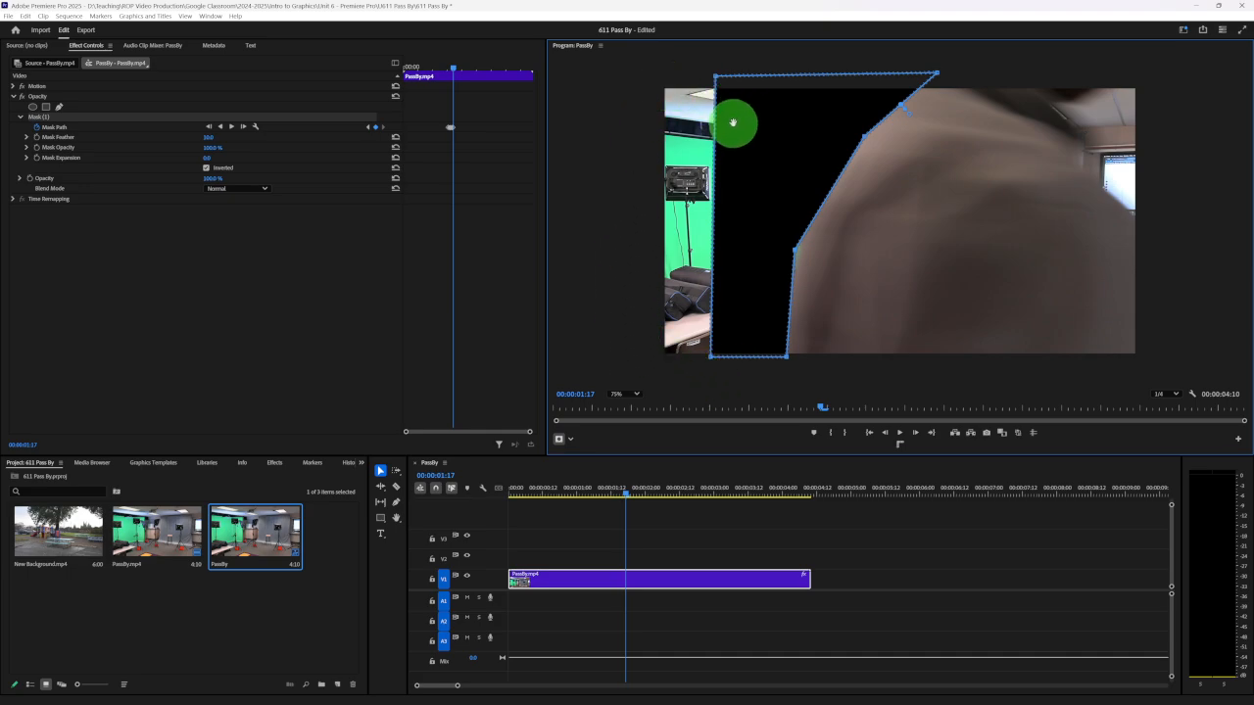
left_click_drag(775, 134, 773, 137)
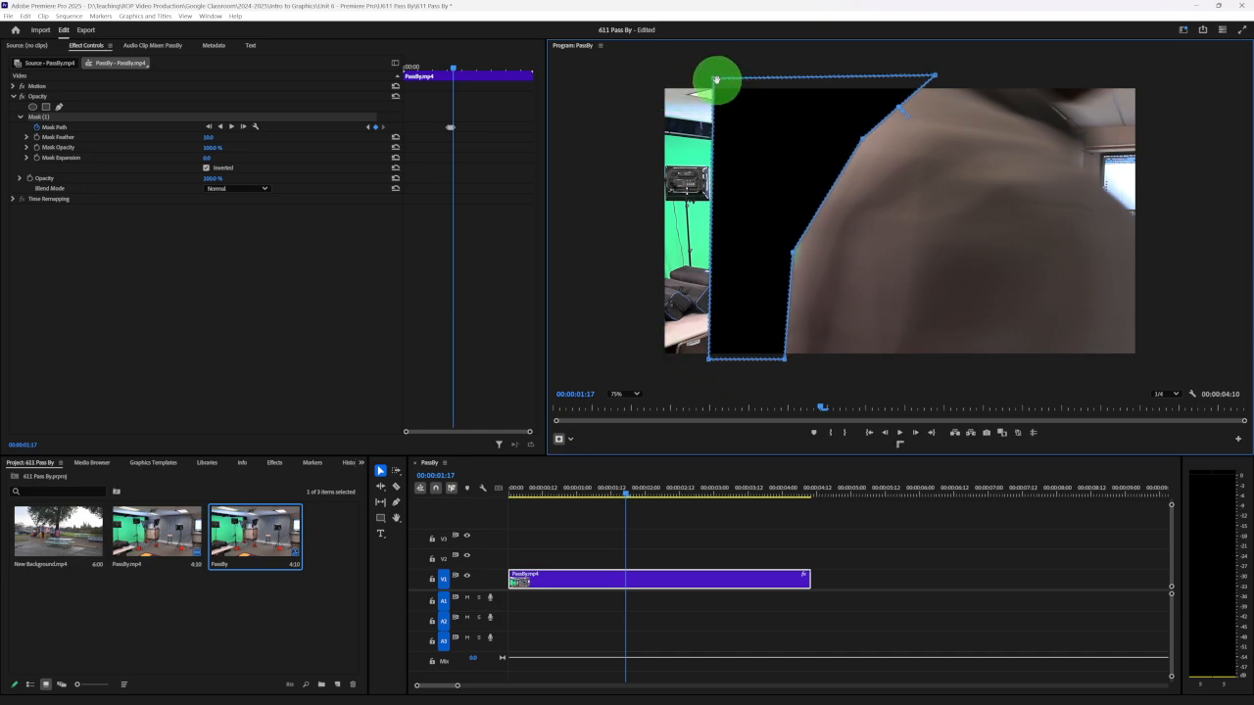
left_click_drag(714, 80, 596, 76)
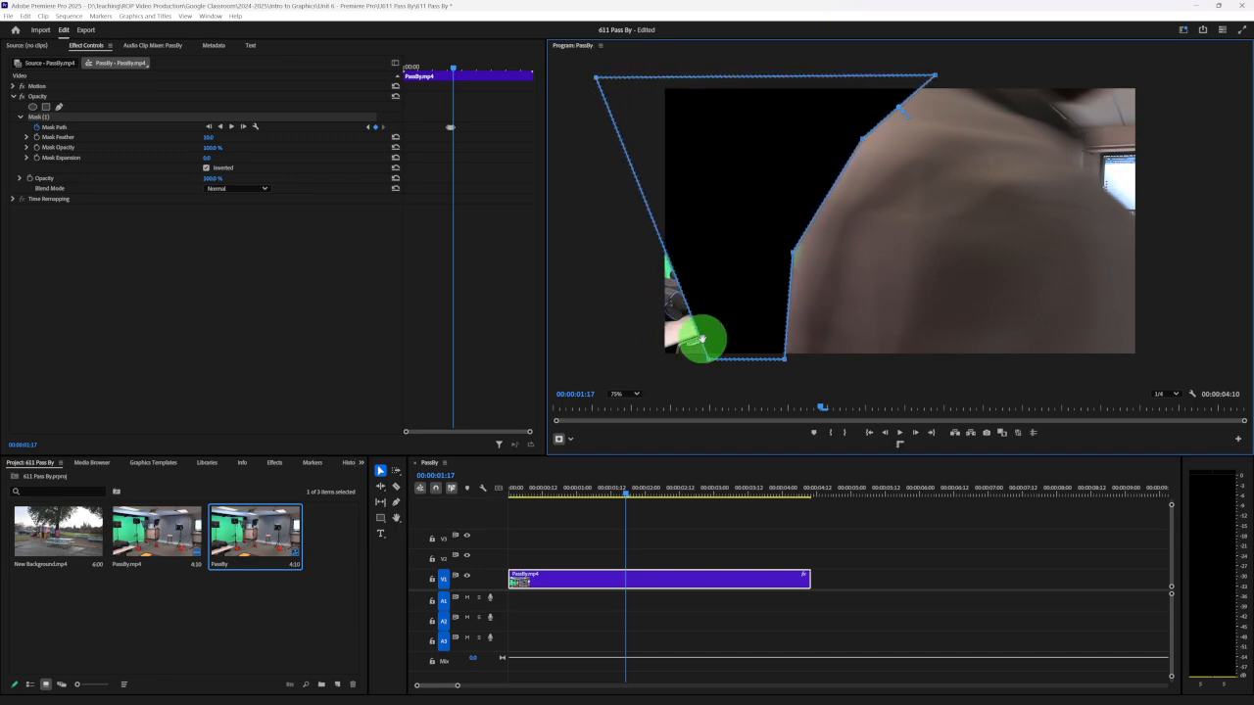
left_click_drag(711, 365, 575, 365)
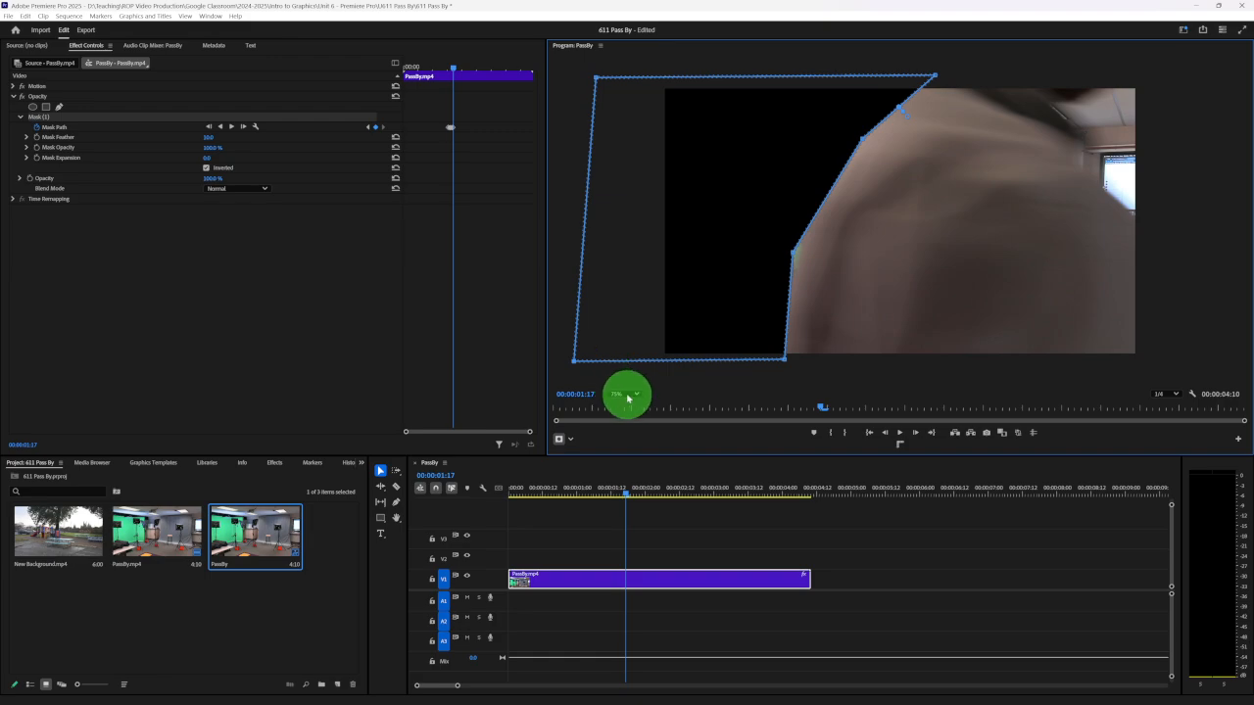
left_click_drag(594, 80, 580, 82)
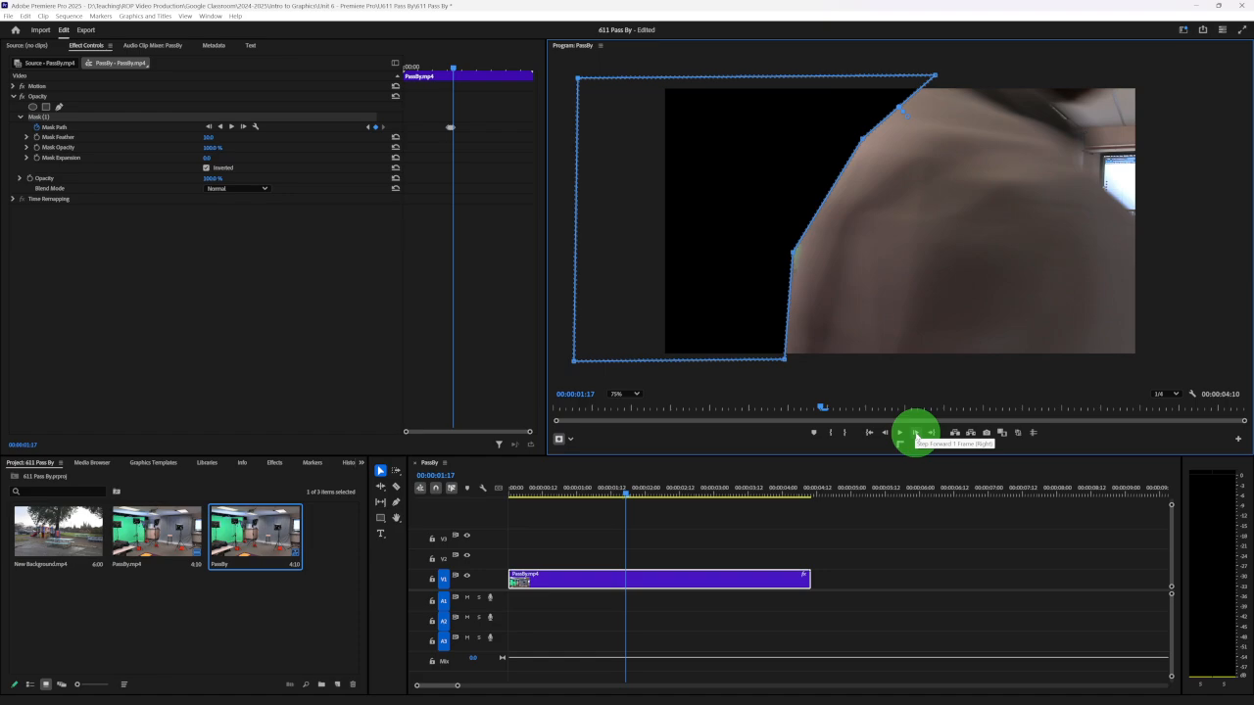
- At 00:00:01:18, shift the mask right, refit its lower right points to the person's back, and add a point along the curve
left_click(916, 434)
left_click_drag(722, 261, 751, 259)
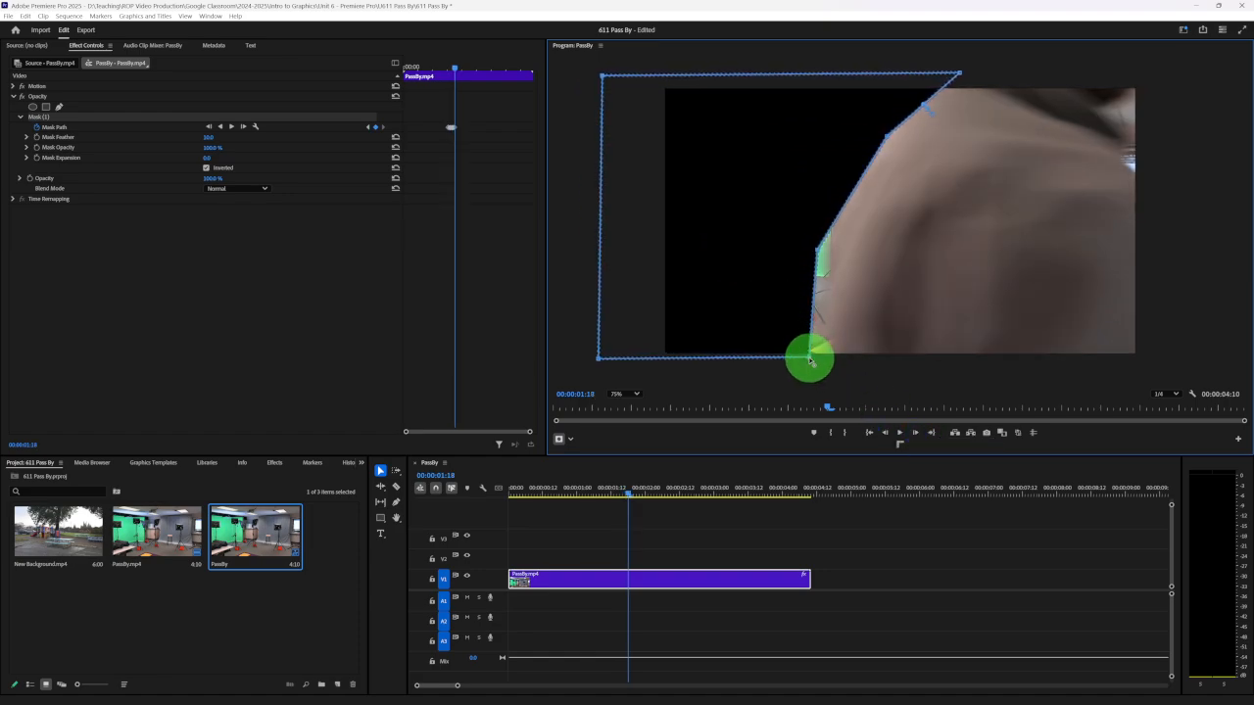
left_click_drag(810, 361, 824, 364)
mouse_move(820, 251)
left_mouse_down()
mouse_move(840, 190)
mouse_move(828, 248)
left_mouse_up()
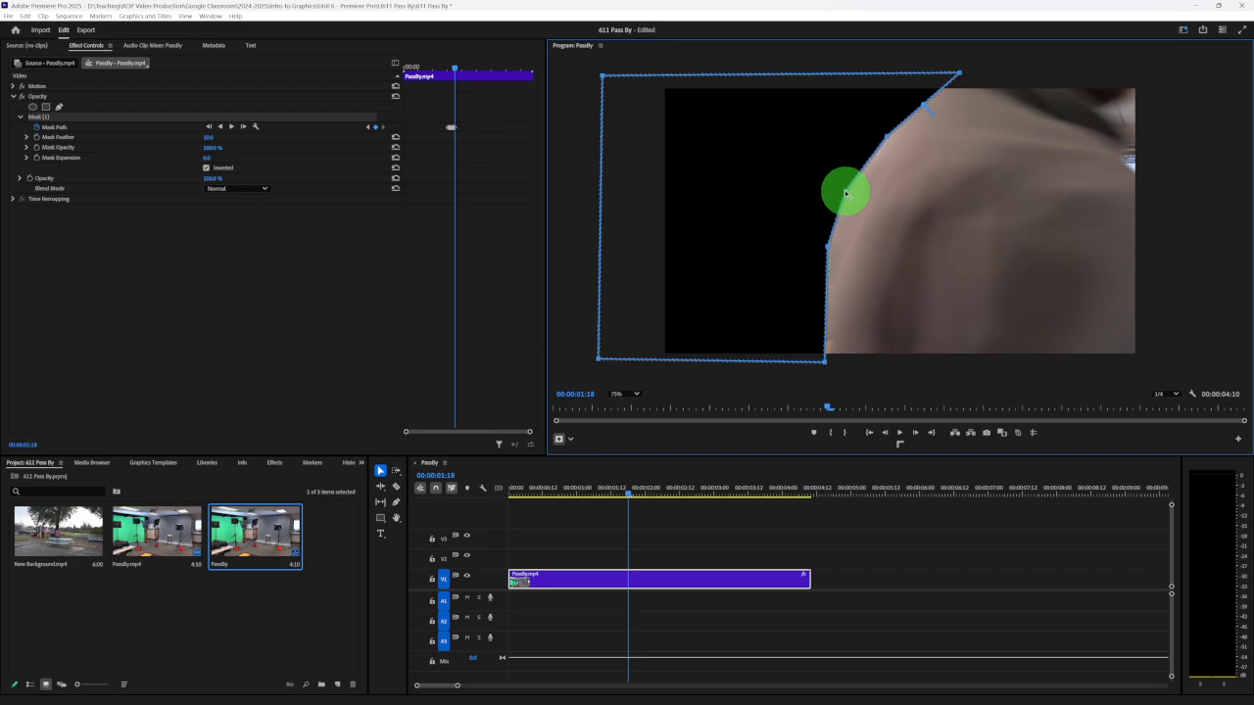
left_click(845, 193)
left_click_drag(825, 364, 830, 364)
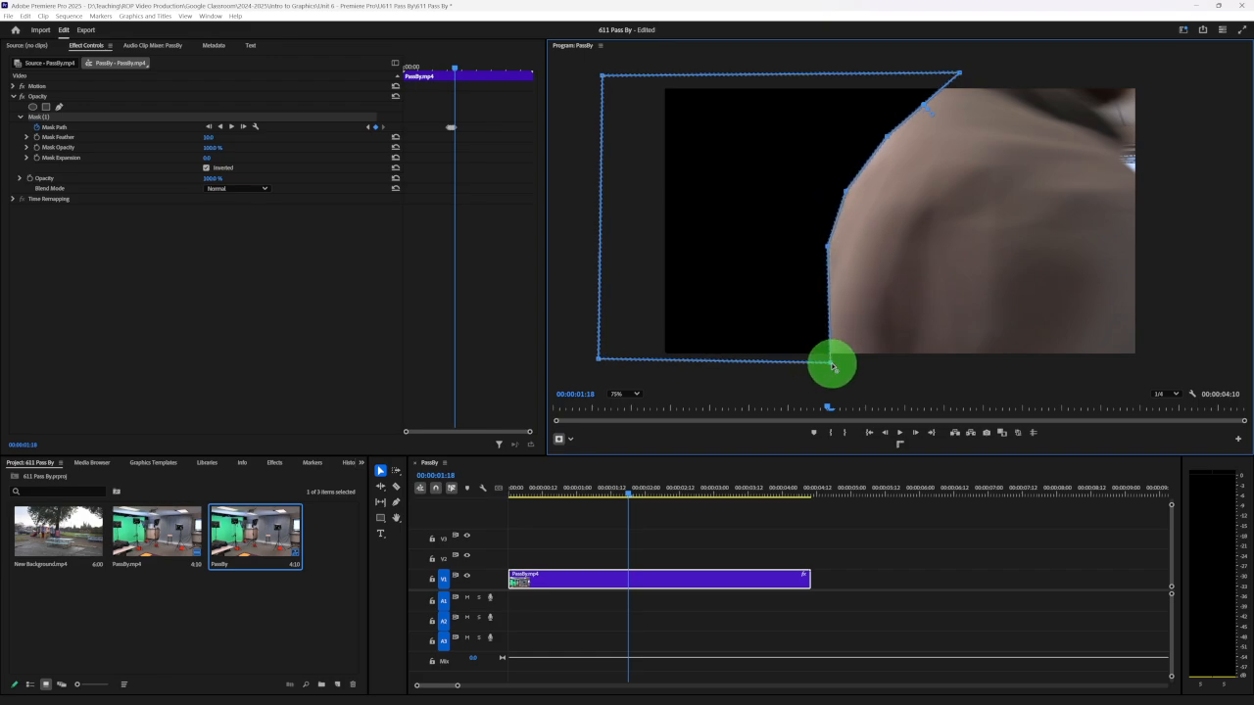
- At 00:00:01:19 and 00:00:01:20, shift the mask right with the person, then pull its left corners back outside the frame at 00:00:01:20
left_click(916, 437)
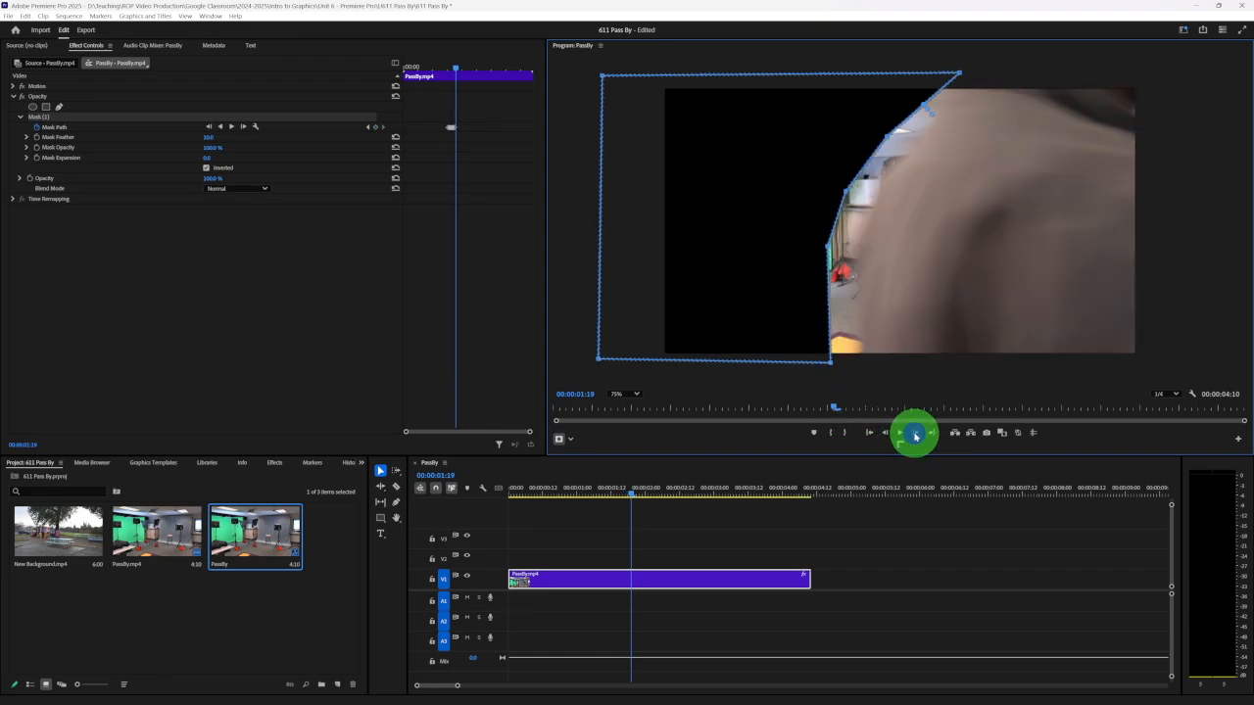
left_click_drag(699, 232, 737, 233)
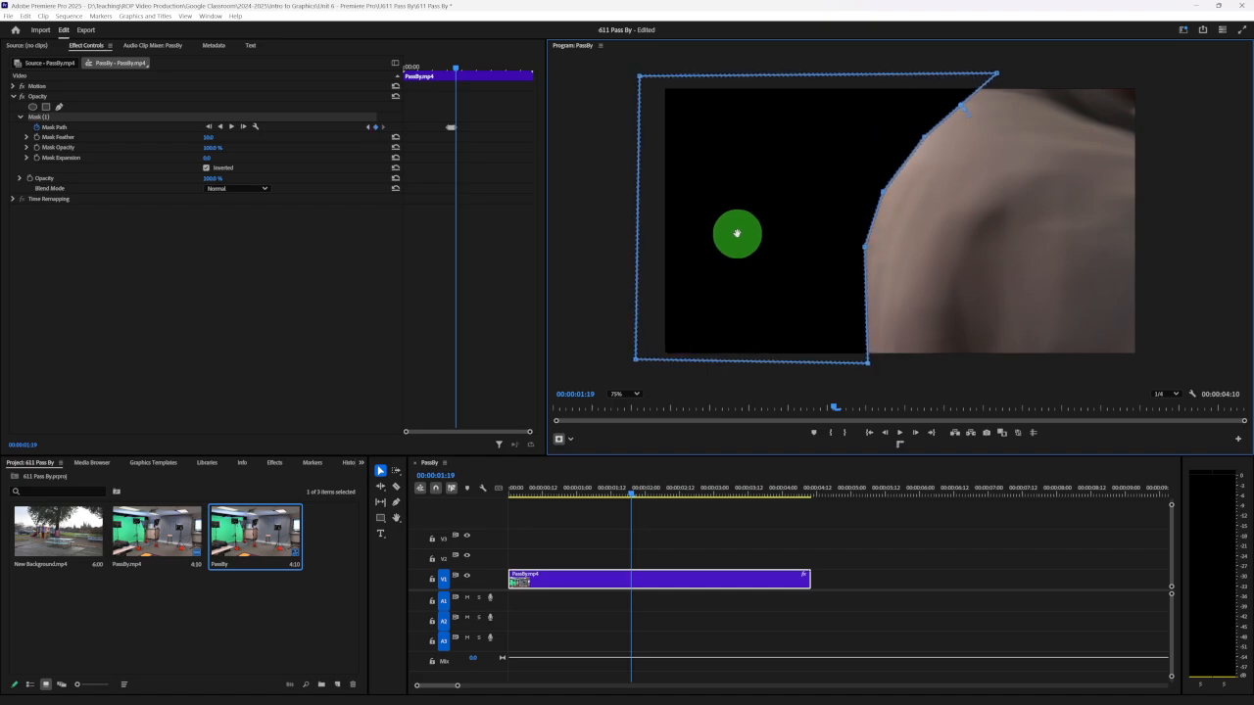
left_click(919, 437)
left_click_drag(744, 266, 773, 262)
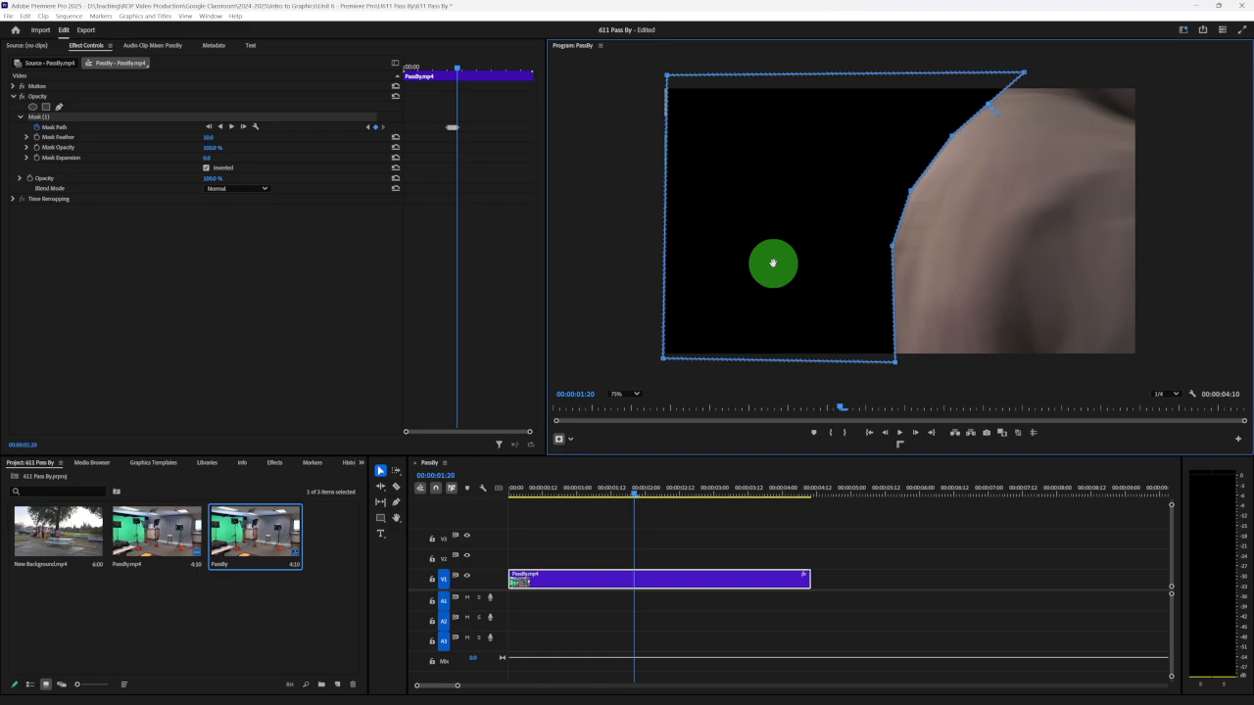
left_click_drag(667, 75, 582, 79)
left_click(647, 372)
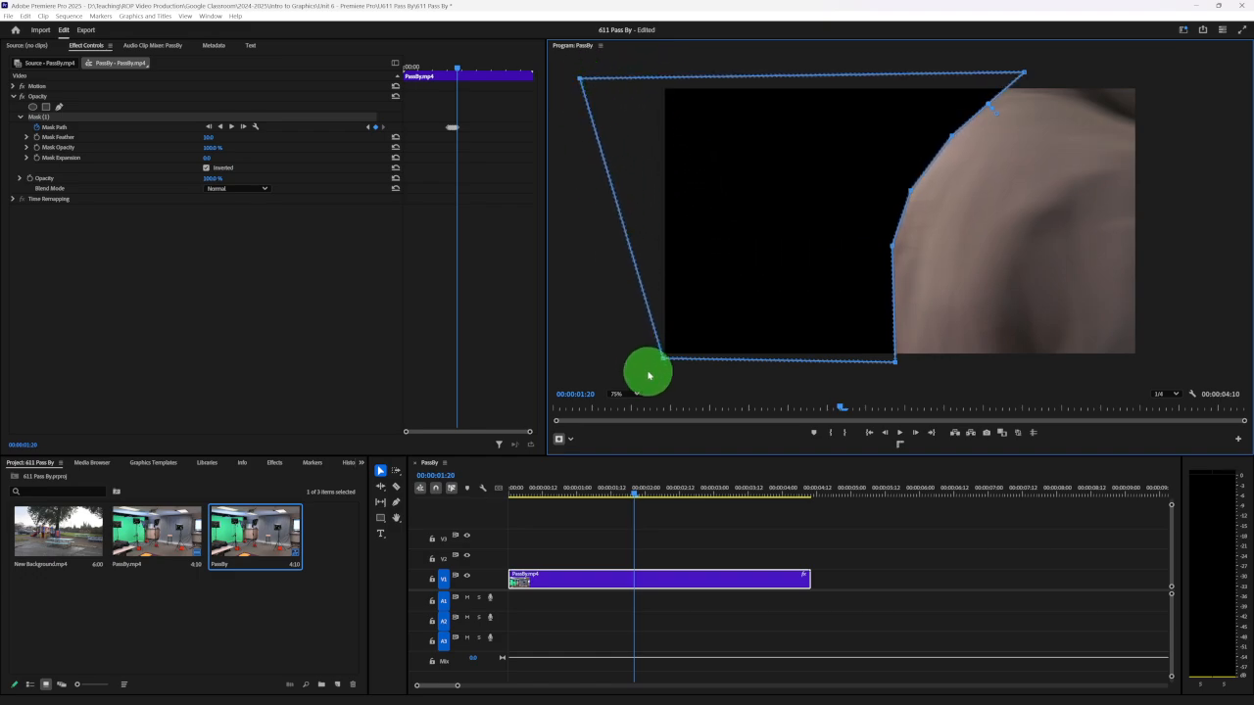
left_click_drag(664, 362, 575, 370)
- Frame by frame from 00:00:01:21 to 00:00:01:23, shift the mask right and fit its edge to the person's back
left_click(916, 438)
left_click_drag(748, 202, 774, 201)
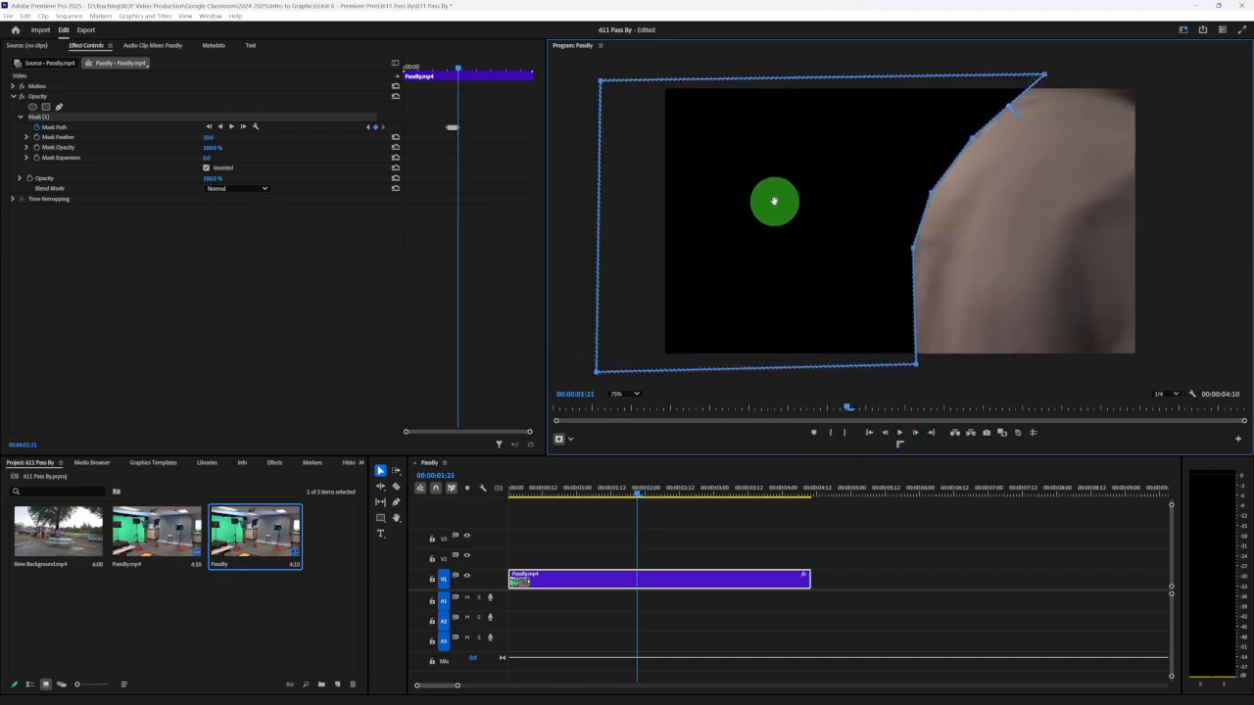
left_click(915, 433)
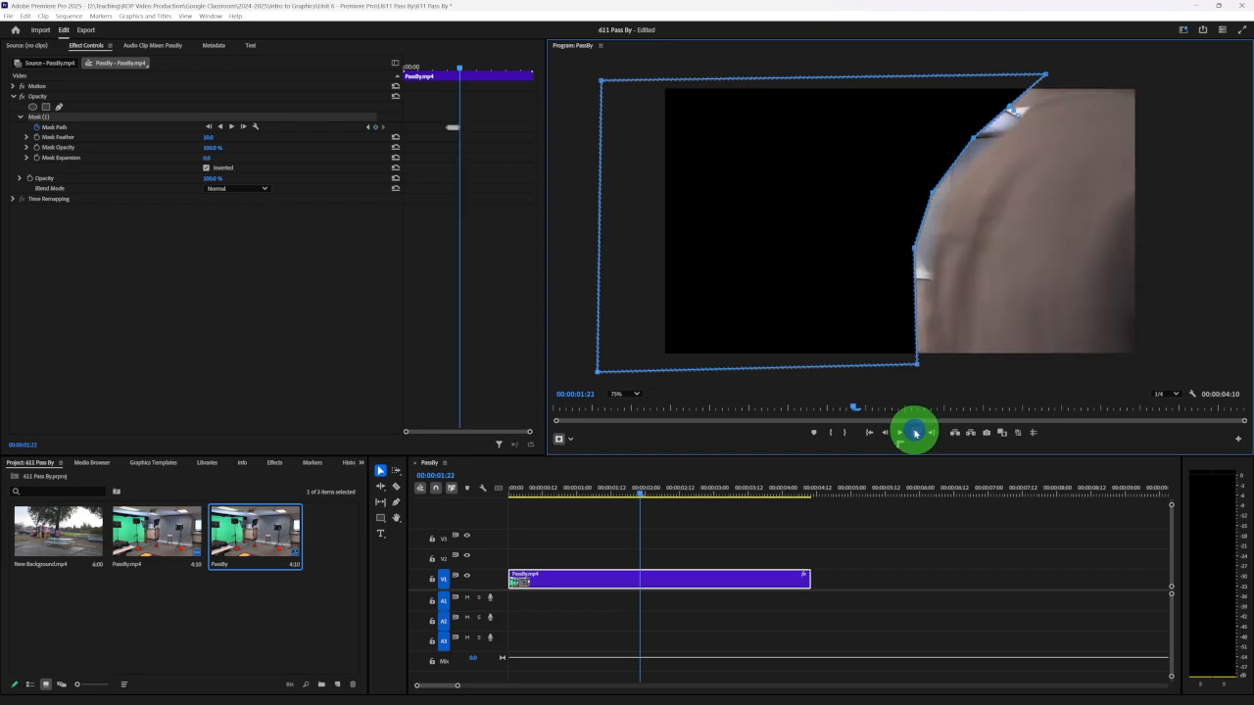
left_click_drag(782, 224, 801, 225)
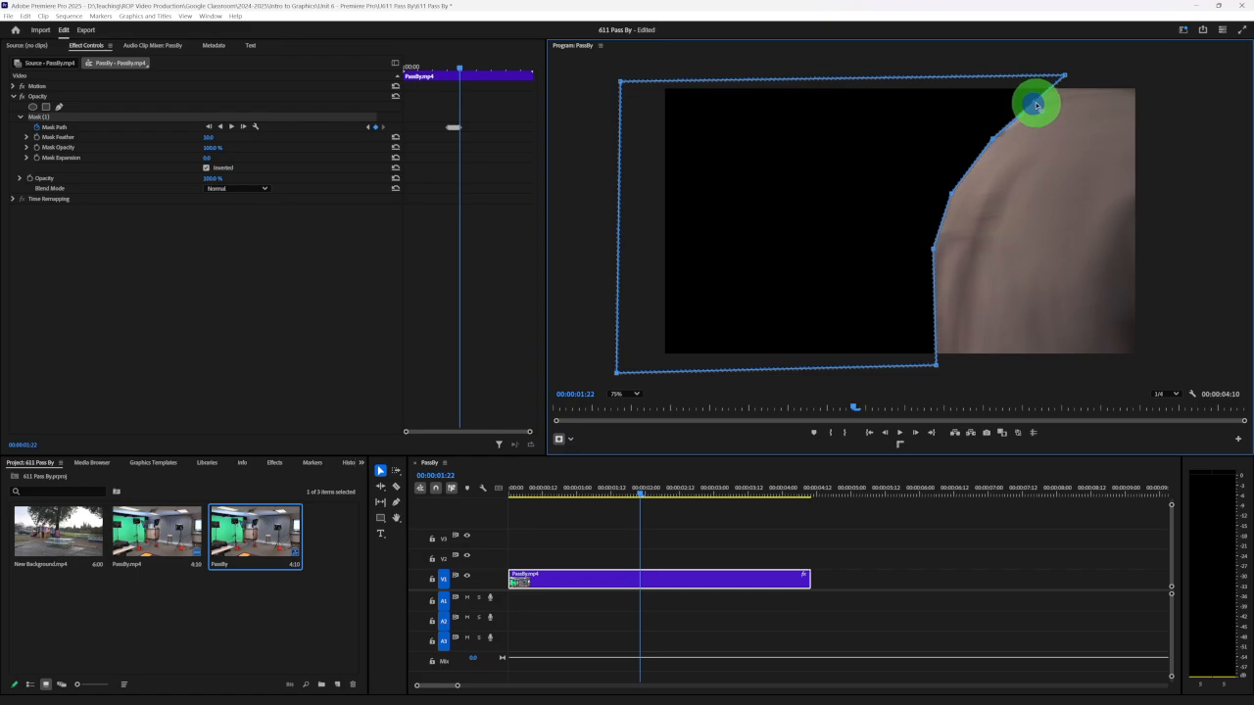
left_click(915, 432)
left_click_drag(803, 190, 825, 189)
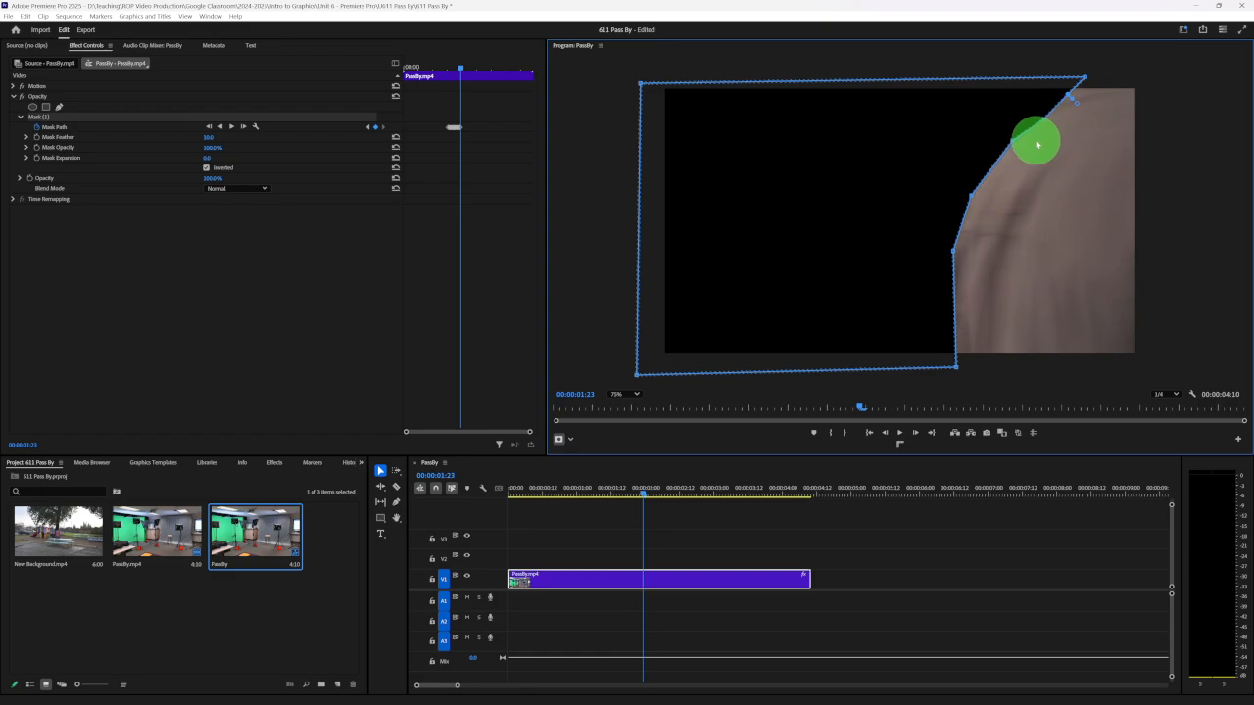
- Continue shifting the mask right with the person, and at 00:00:02:01 pull its left corners back outside the frame
left_click(916, 432)
left_click_drag(834, 205, 853, 226)
left_click(917, 432)
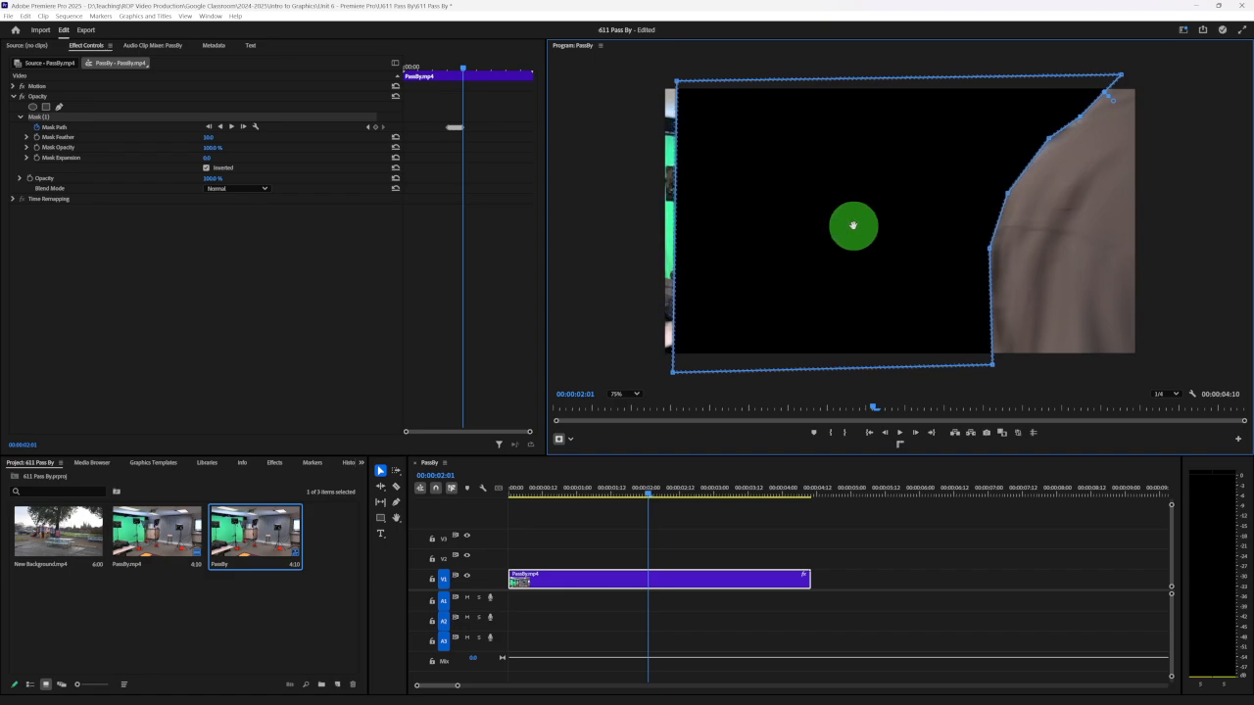
left_click_drag(677, 83, 571, 89)
left_click_drag(674, 368, 579, 368)
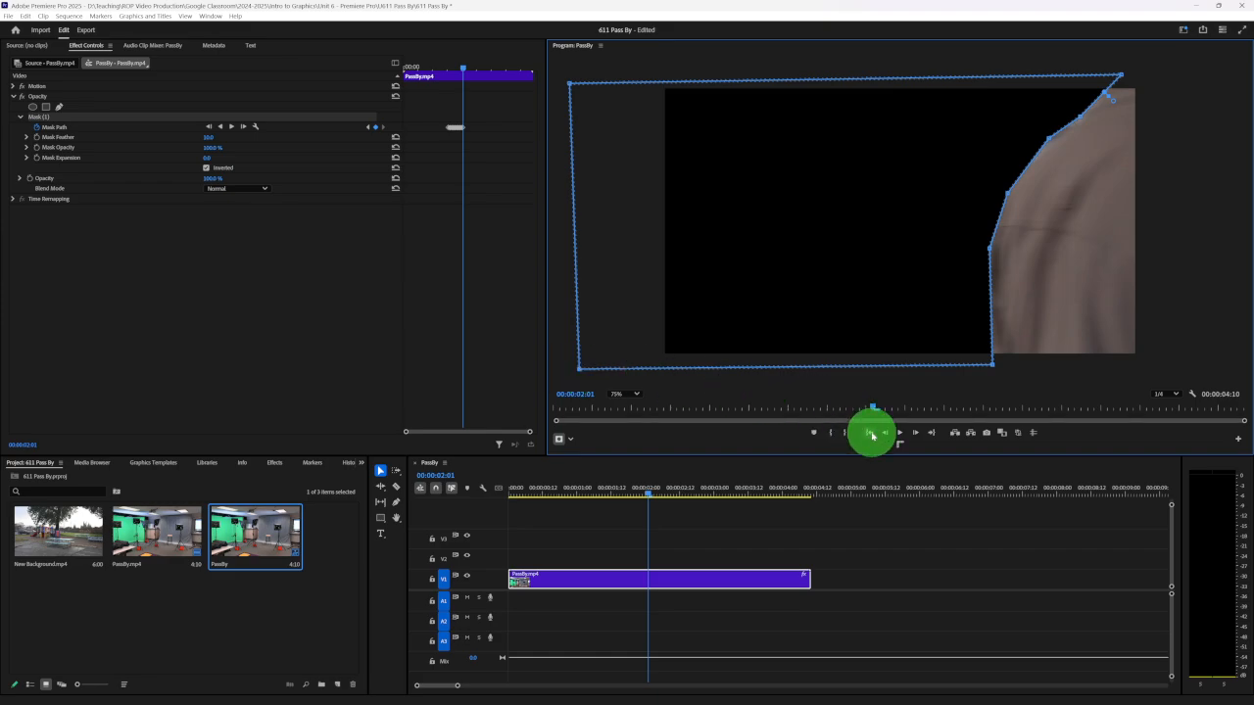
- Frame by frame from 00:00:02:02 to 00:00:02:05, shift the mask right and refit its upper points to the person's shoulder
left_click(912, 434)
left_click_drag(771, 154, 800, 159)
left_click(897, 432)
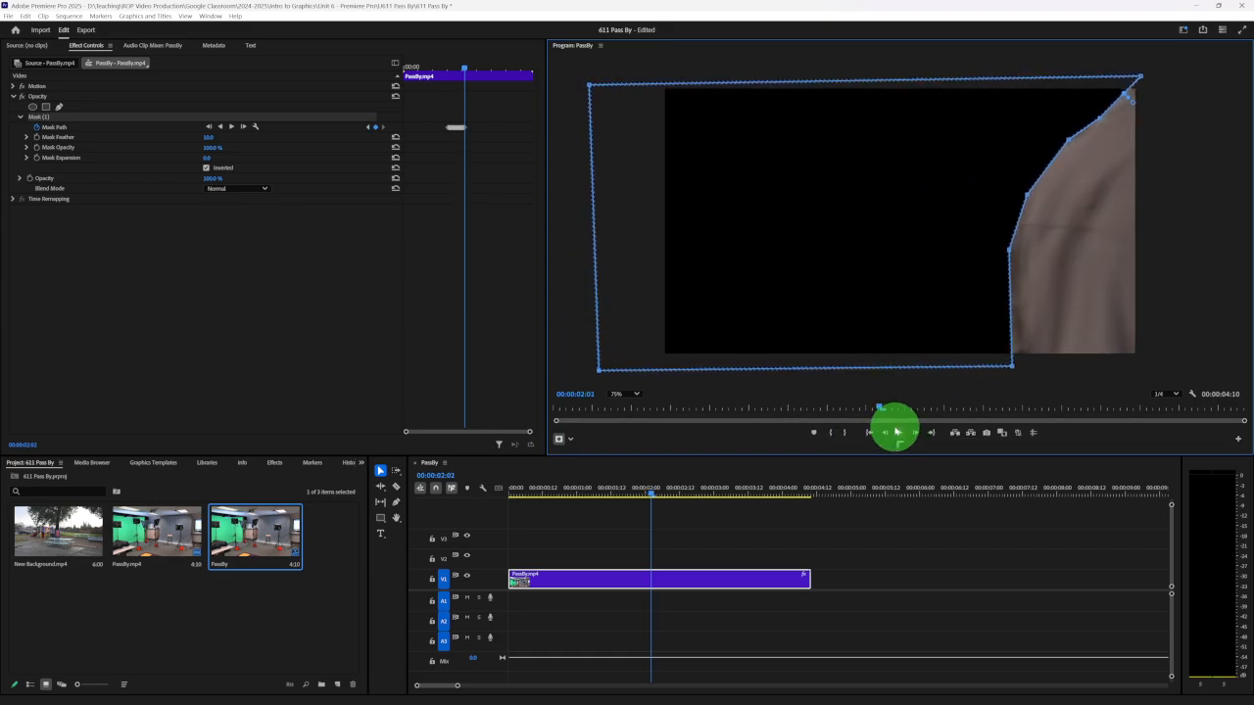
left_click(917, 436)
left_click_drag(868, 235, 883, 269)
left_click(911, 434)
left_click(915, 432)
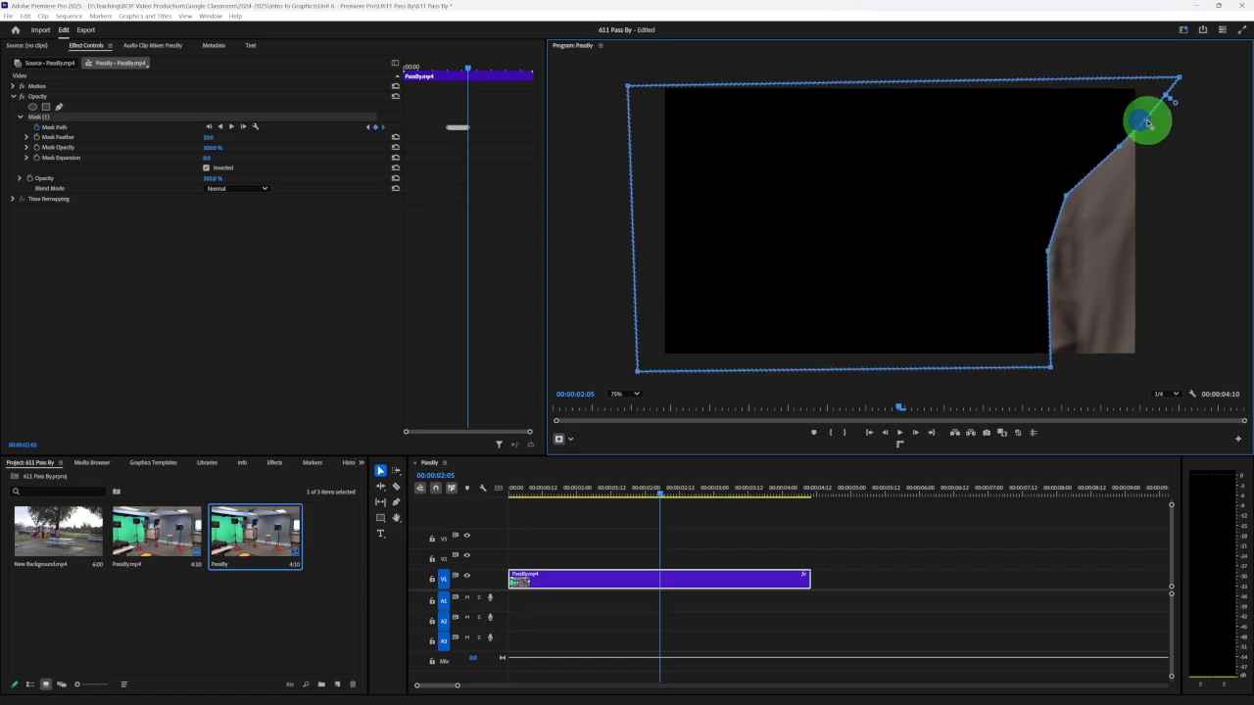
- At 00:00:02:06 and 00:00:02:07, shift the mask right with the person, then pull its left corners outside the frame at 00:00:02:07
left_click(917, 432)
left_click_drag(896, 246, 917, 245)
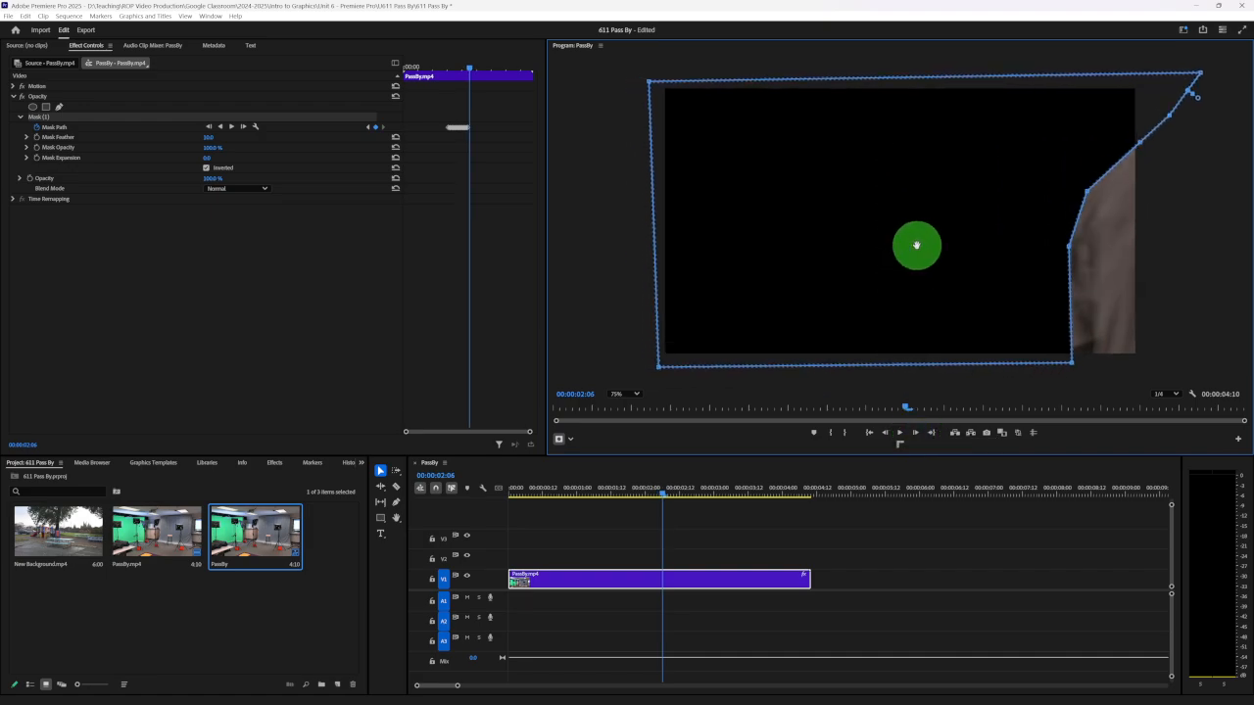
left_click(917, 432)
left_click_drag(896, 279, 910, 266)
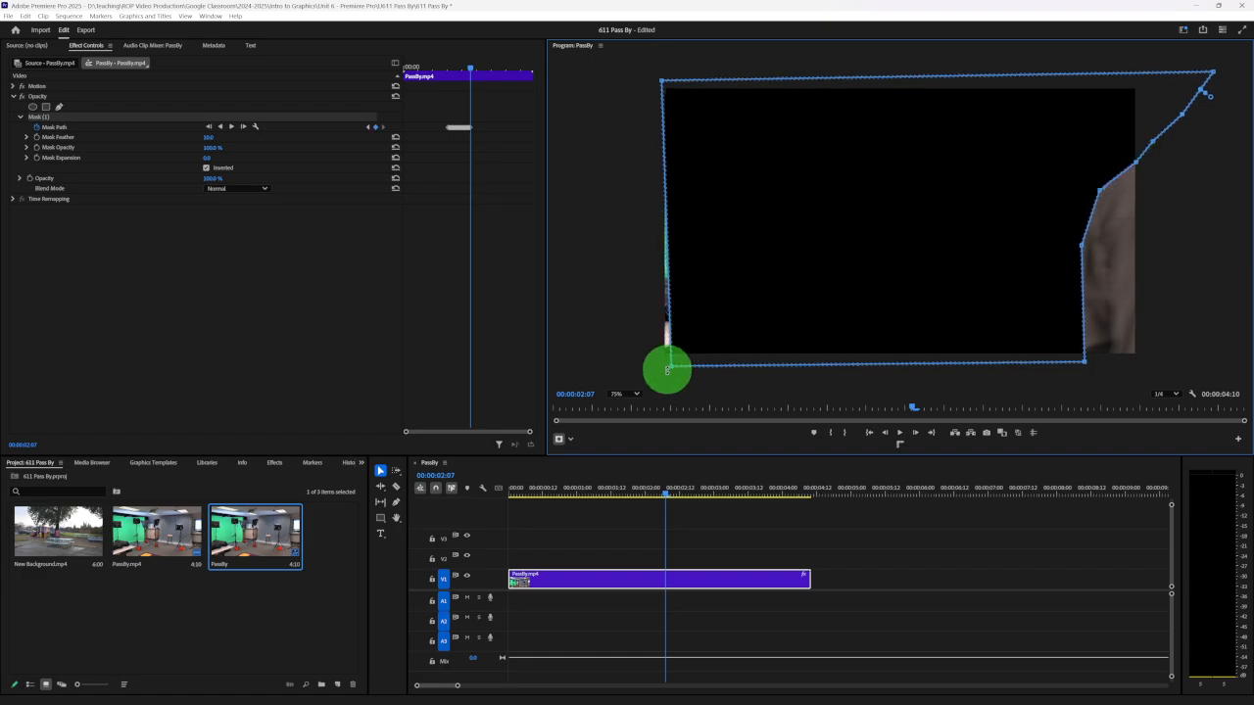
left_click_drag(674, 368, 579, 364)
left_click_drag(661, 80, 562, 82)
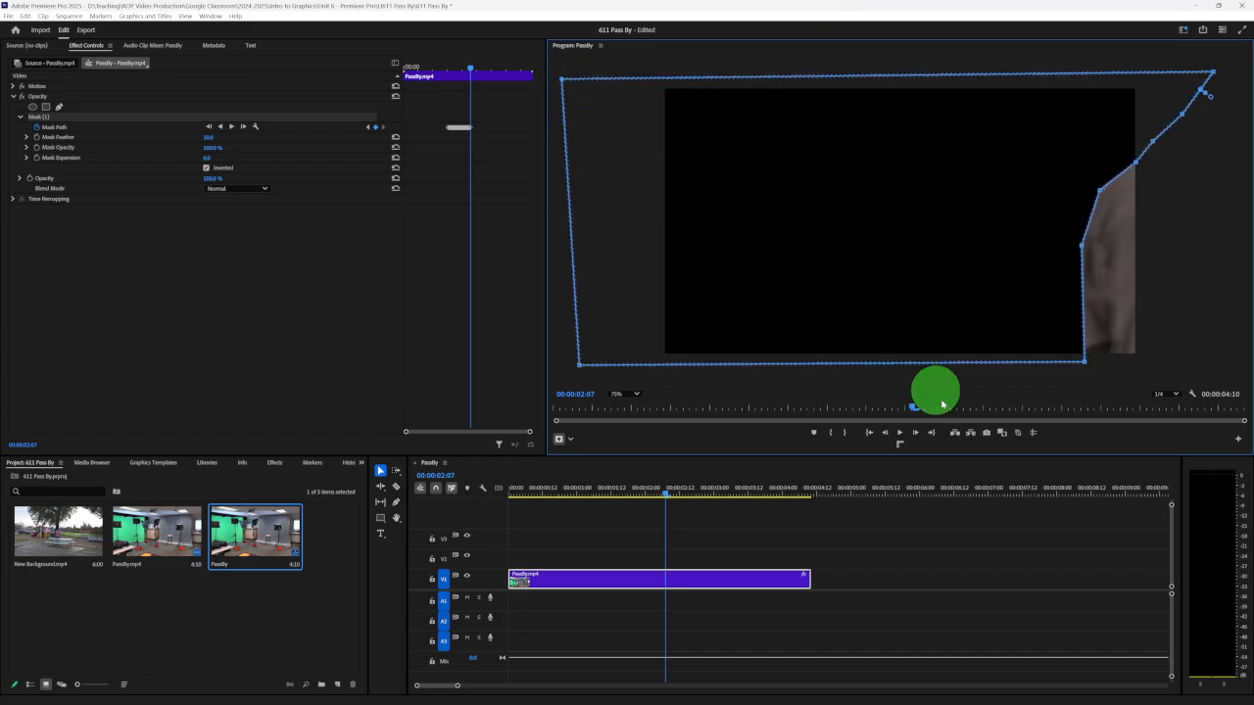
- At 00:00:02:08 and 00:00:02:09, adjust the mask's position and reshape its right edge to the narrowing strip of the person's back
left_click(915, 434)
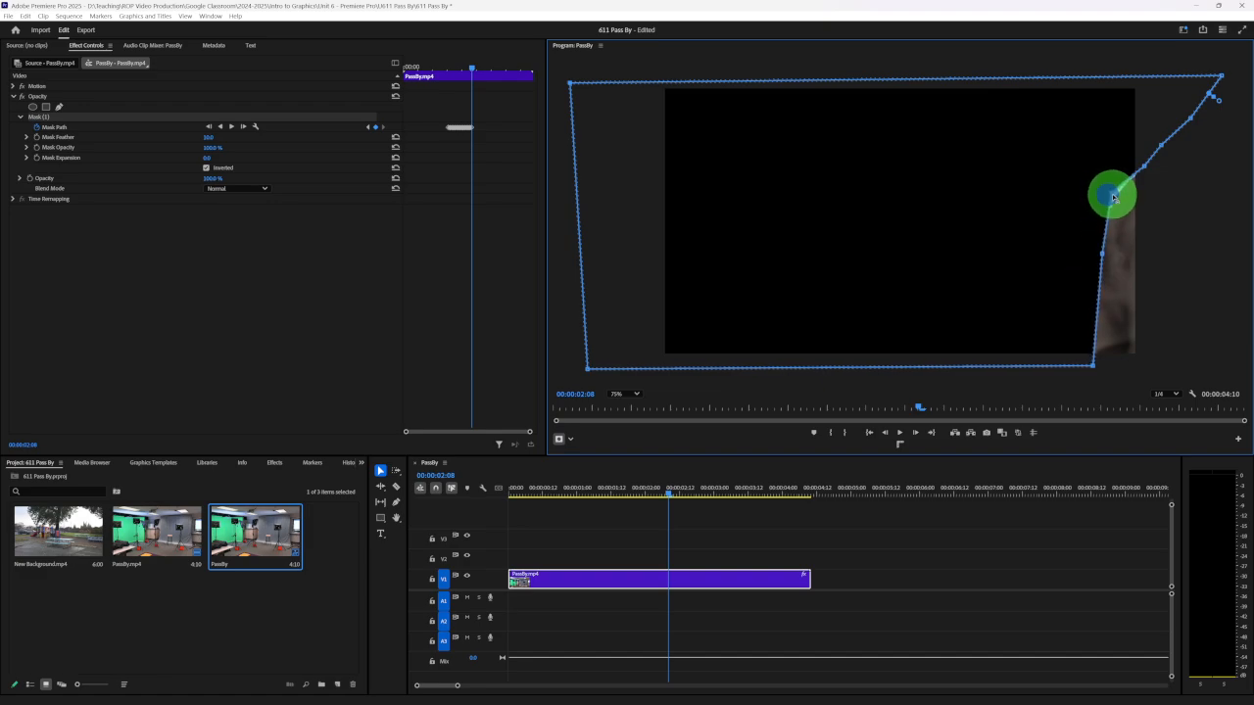
left_click(916, 434)
left_click_drag(854, 249, 848, 248)
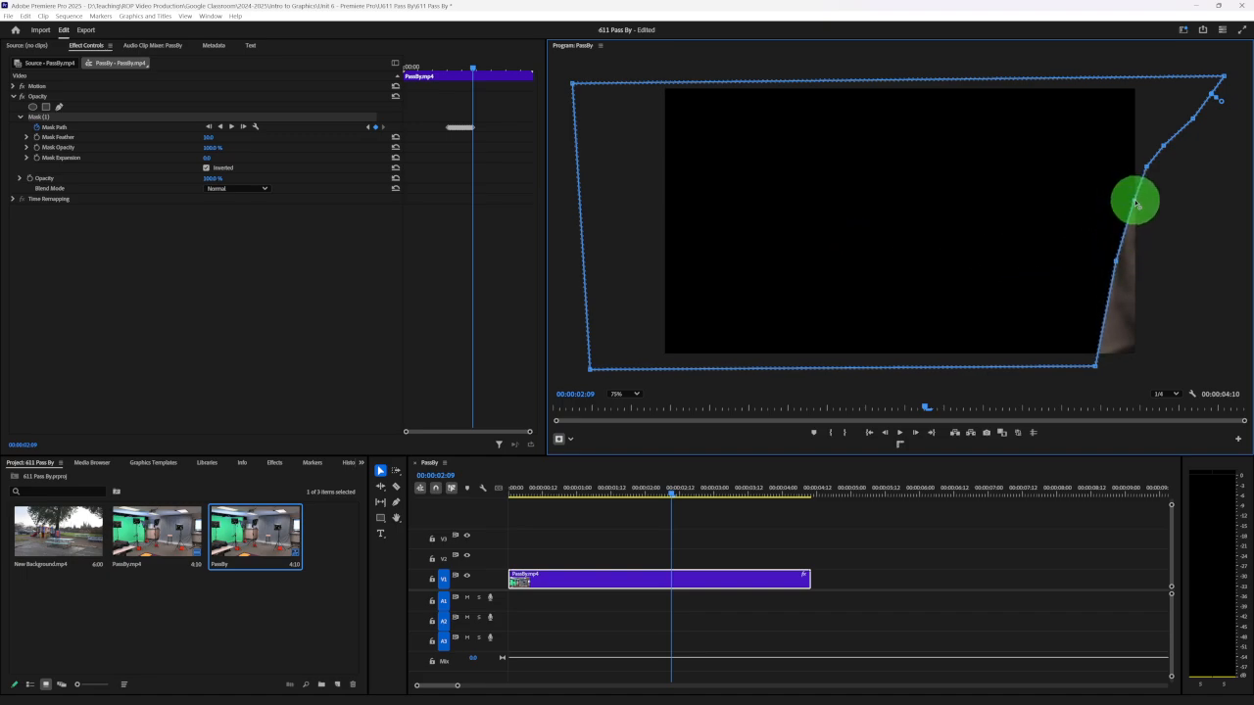
- Keep shifting the mask right frame by frame through 00:00:02:12 until it covers the entire frame
left_click(917, 436)
left_click_drag(889, 268, 911, 266)
left_click(917, 433)
left_click_drag(903, 238, 915, 240)
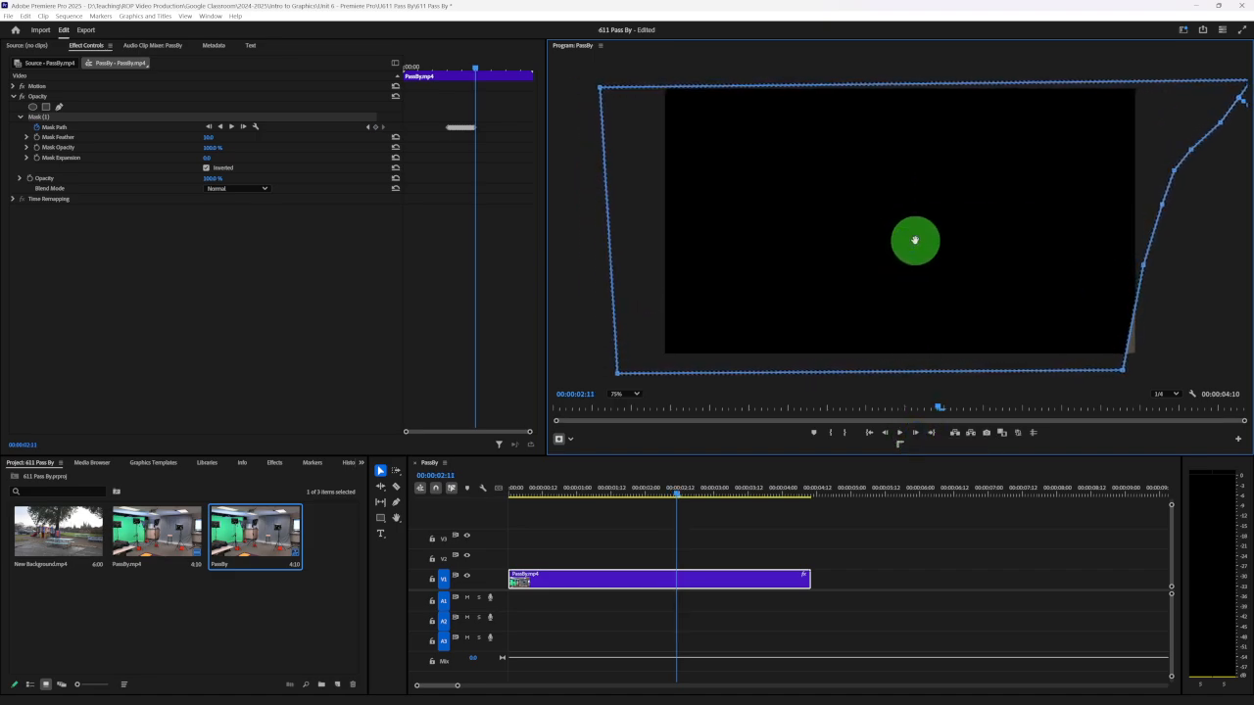
left_click(917, 433)
left_click_drag(902, 285, 927, 258)
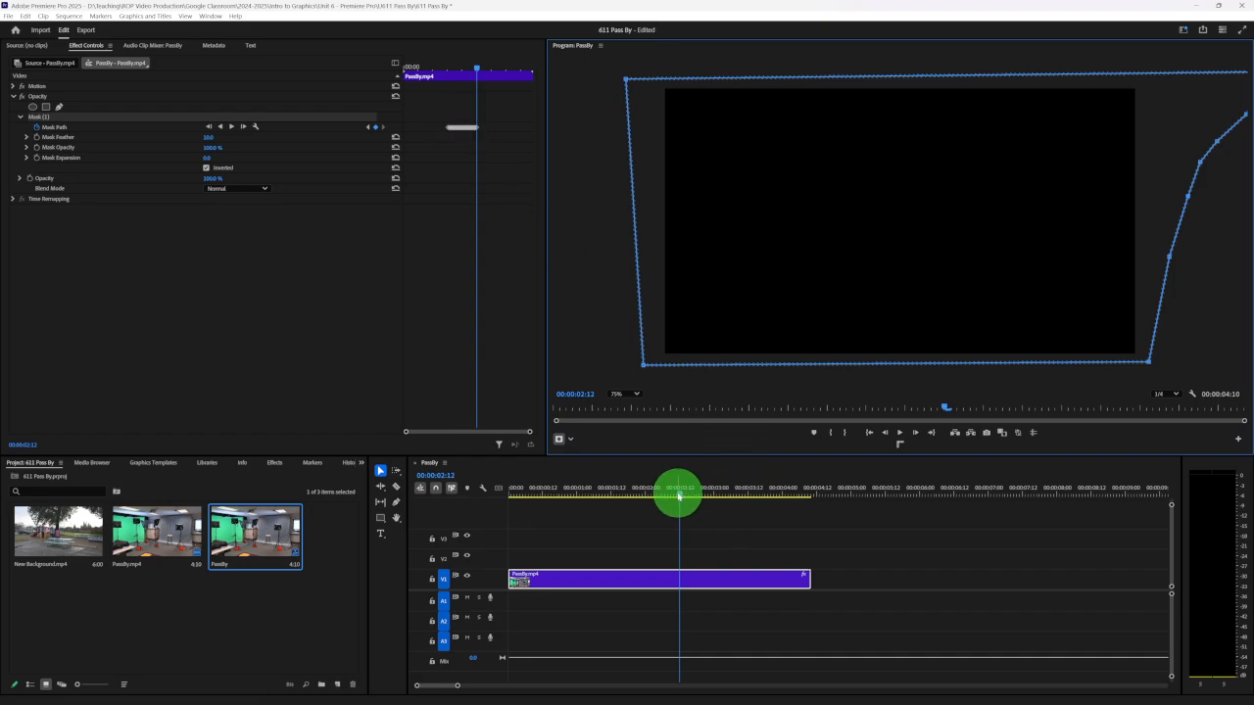
- Play the sequence from just before the person enters to check the animated mask
left_click_drag(679, 495, 572, 493)
key("space")
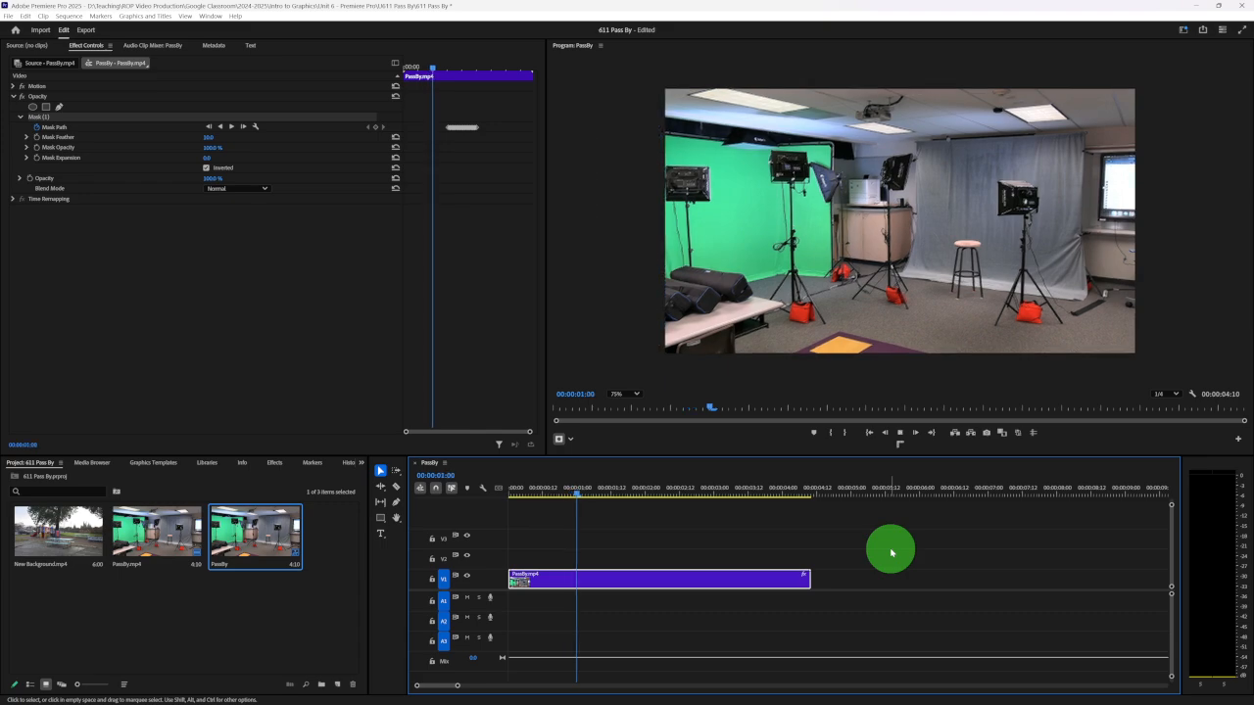
key("space")
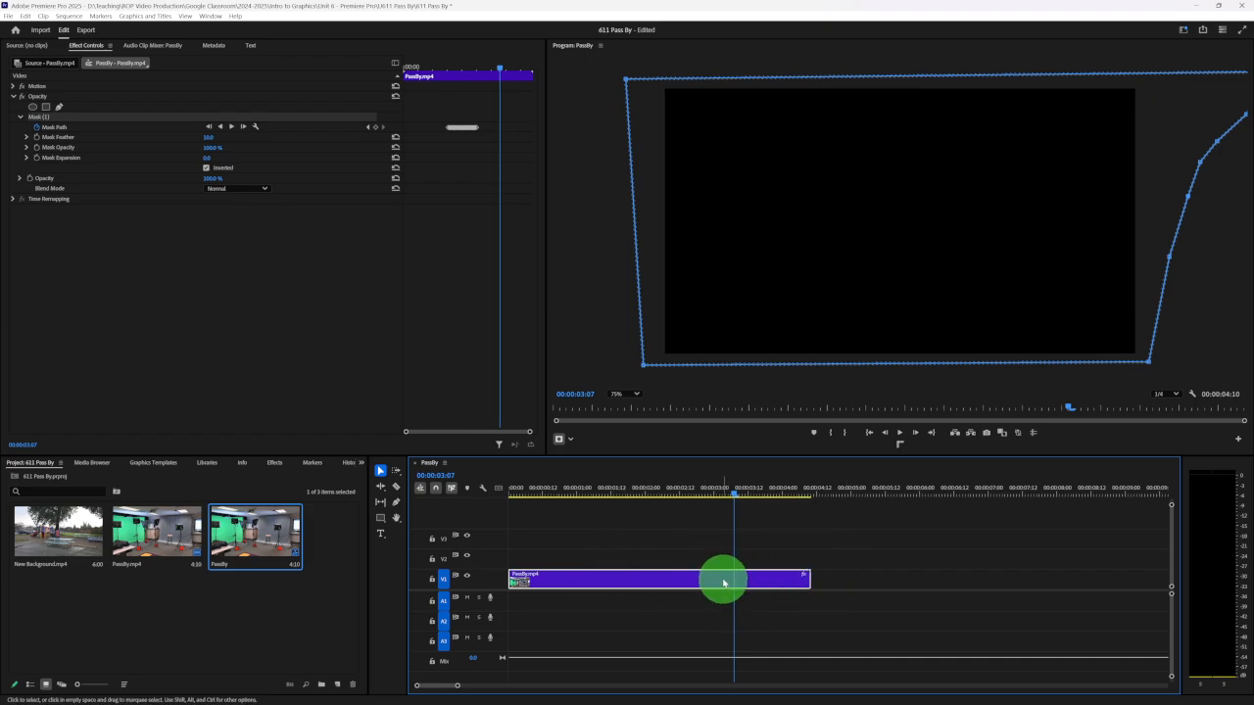
- Move the PassBy.mp4 clip up to track V2 and place New Background.mp4 beneath it on V1, starting about one second in
left_click_drag(624, 581, 623, 561)
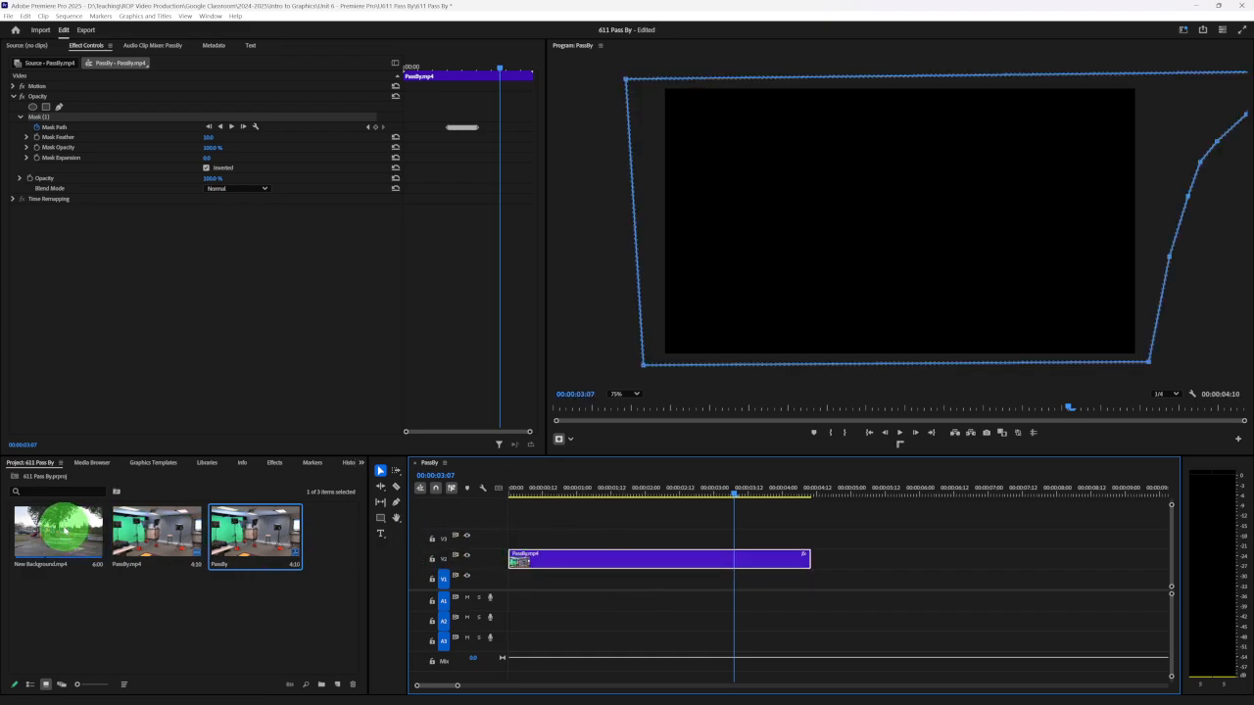
left_click_drag(64, 530, 594, 579)
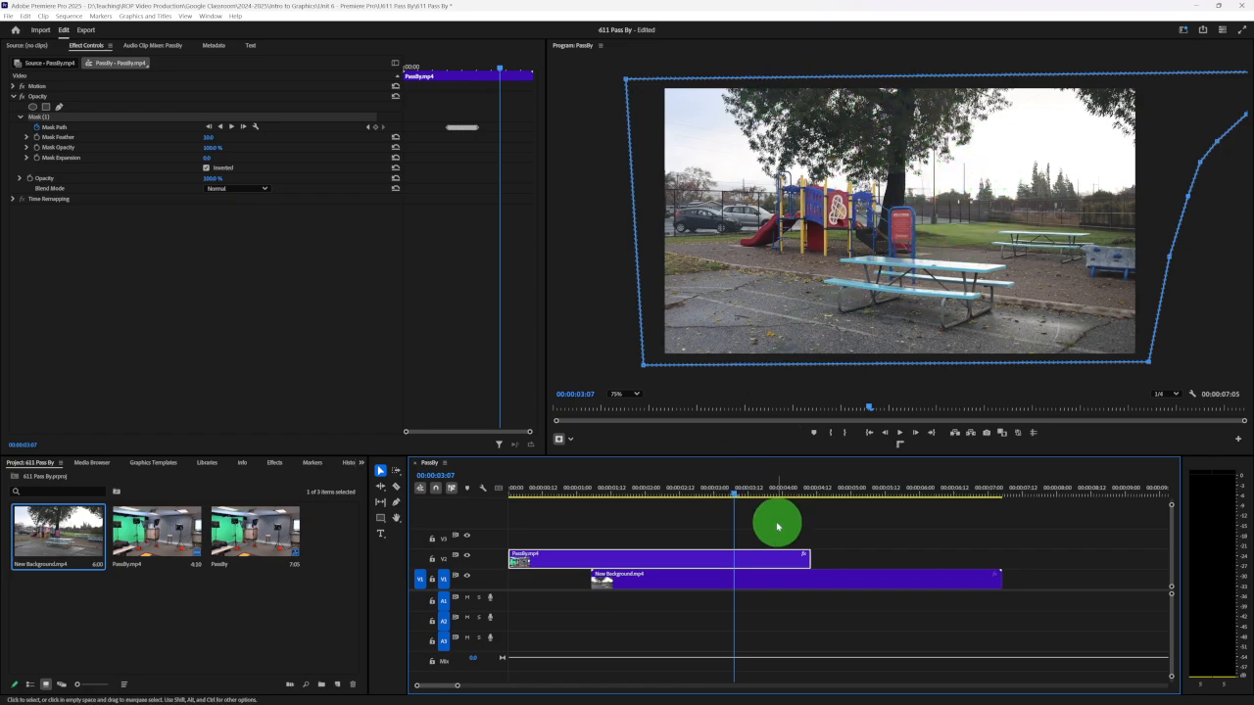
- Play back the composite repeatedly from the start and around the person's crossing to review the pass-by transition
left_click_drag(732, 494, 498, 498)
key("space")
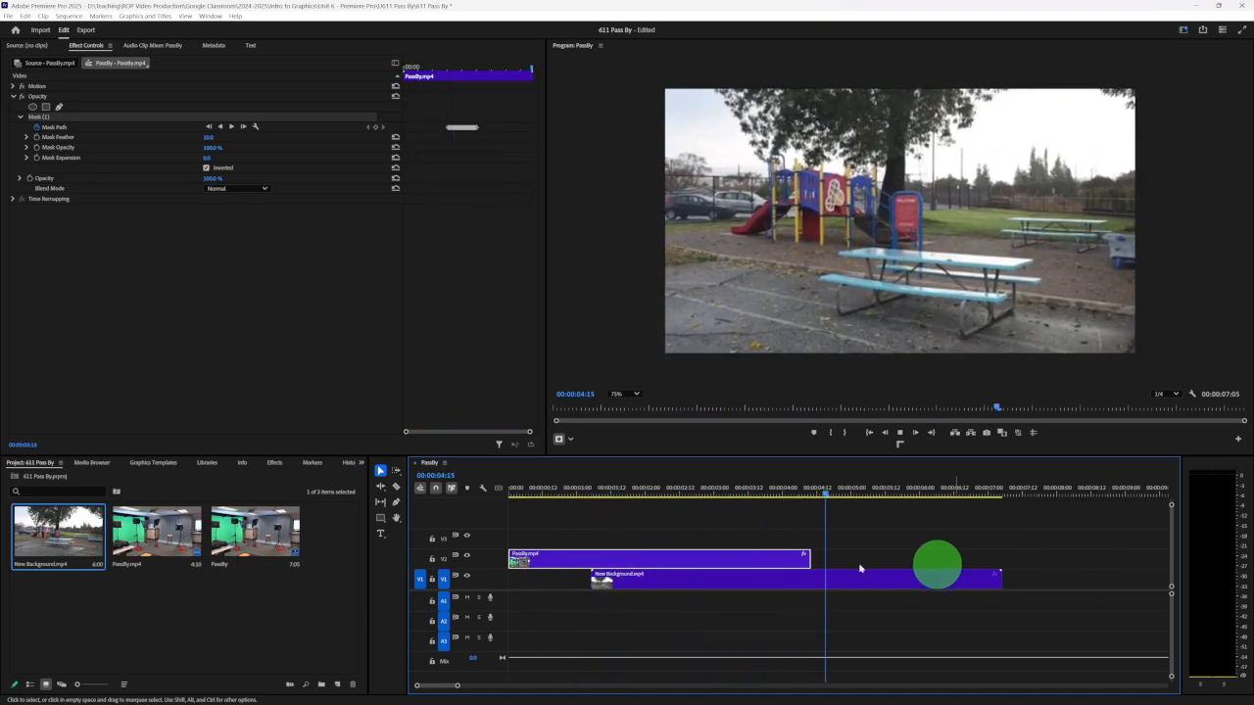
left_click(313, 611)
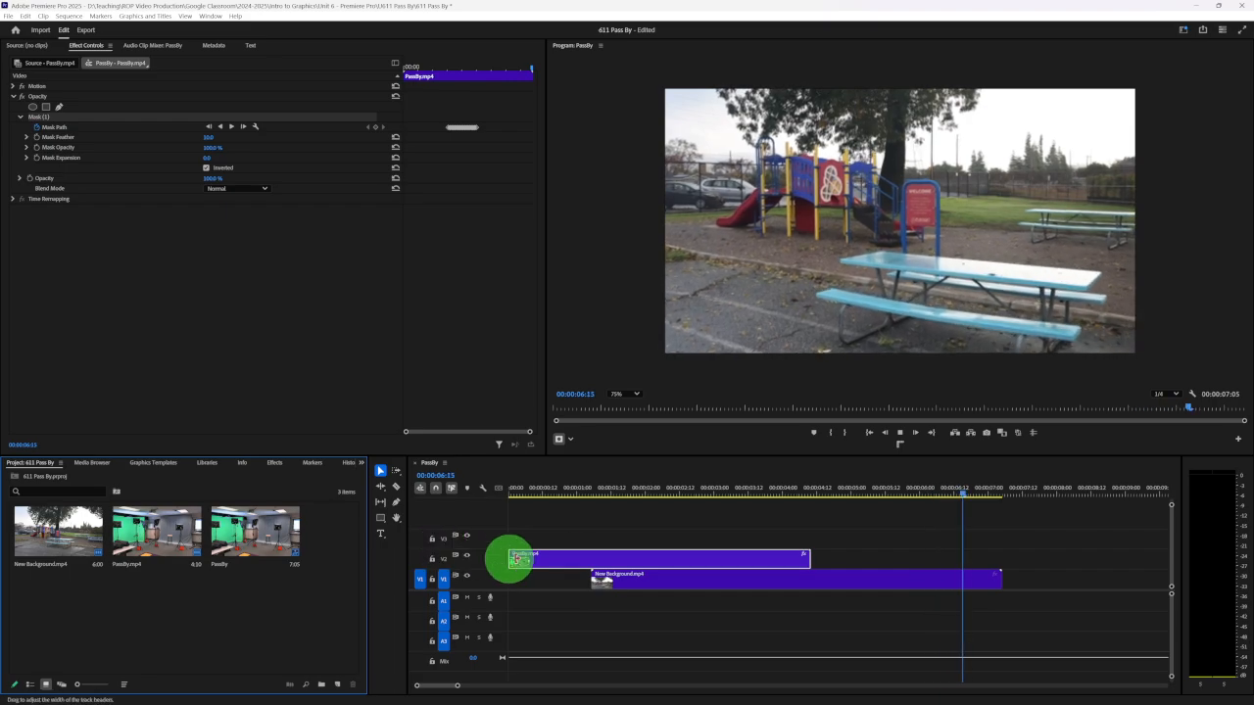
key("space")
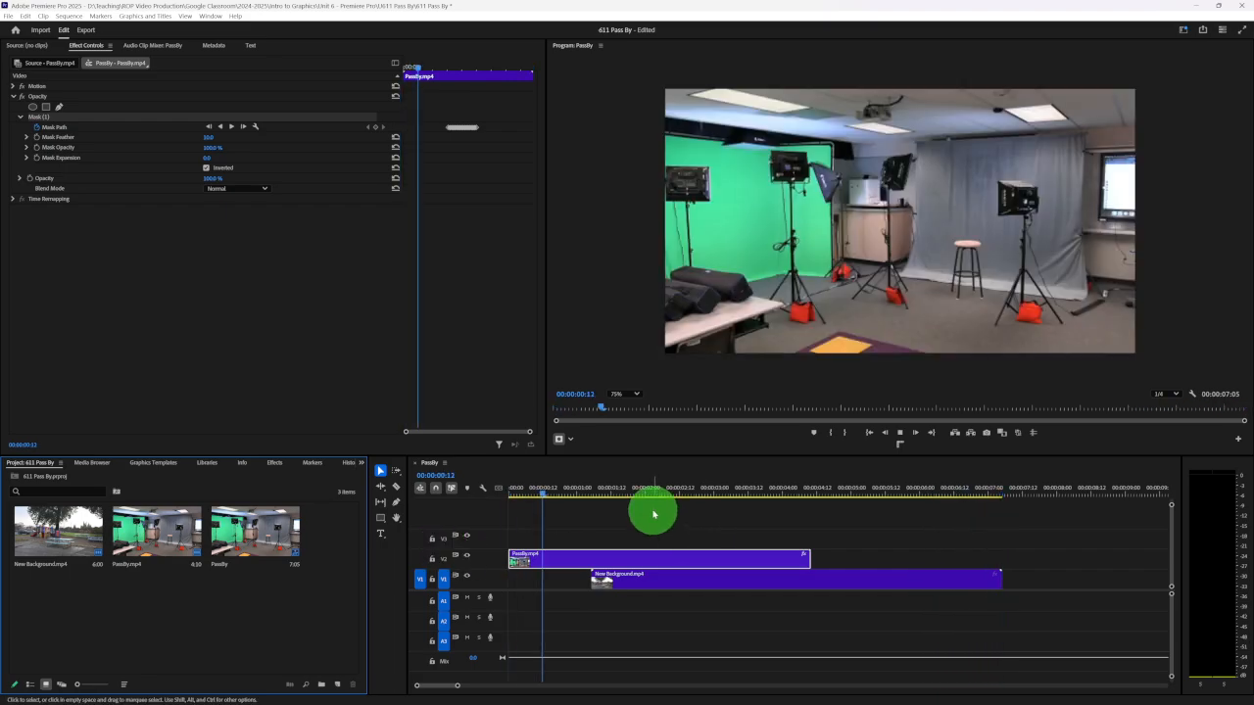
key("space")
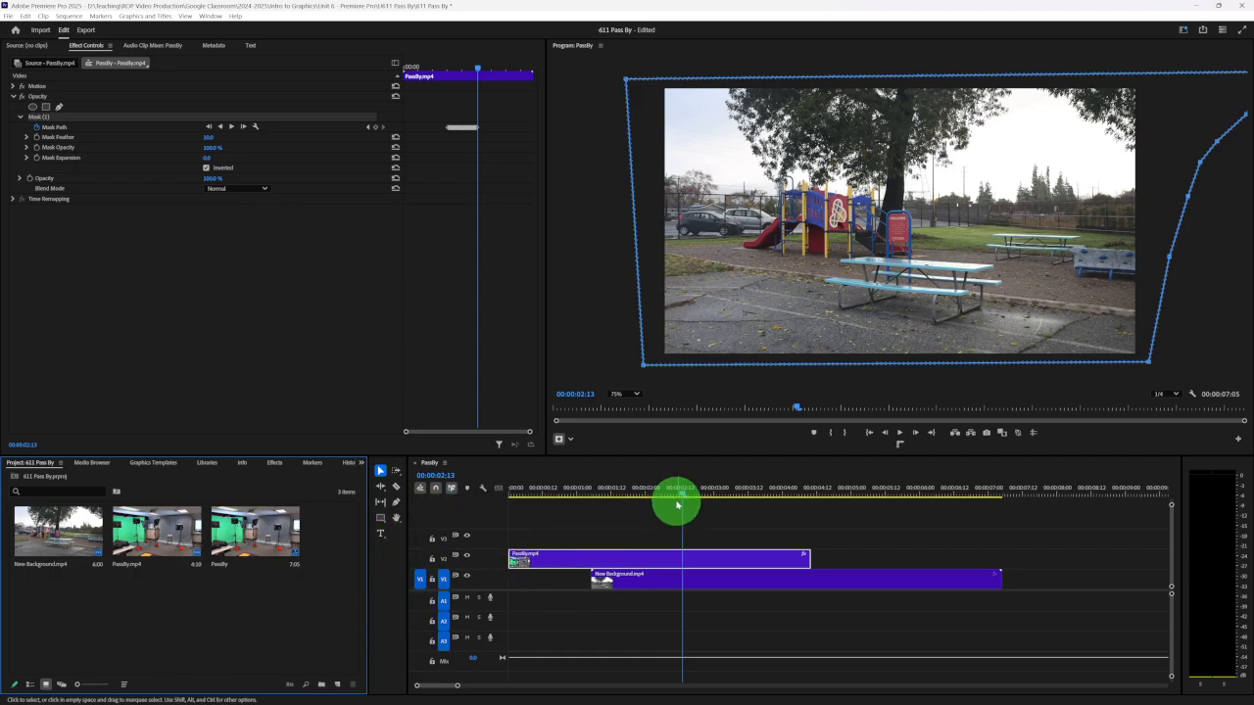
left_click_drag(585, 493, 542, 493)
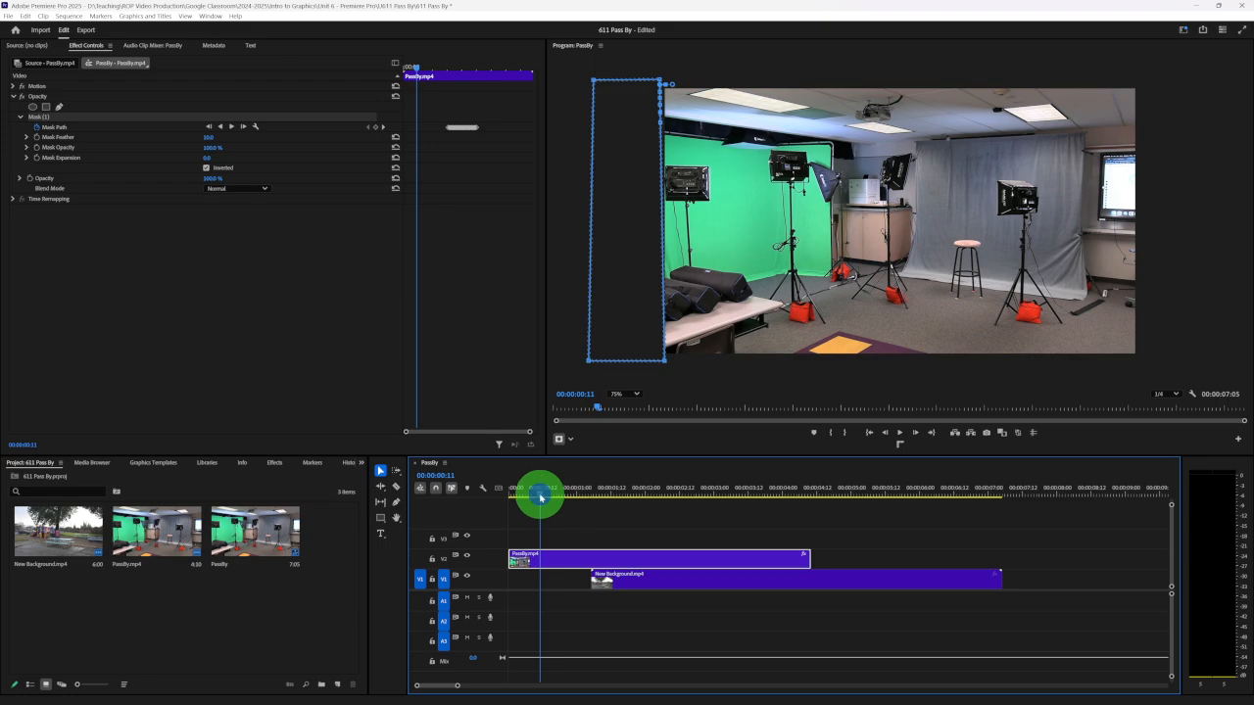
key("space")
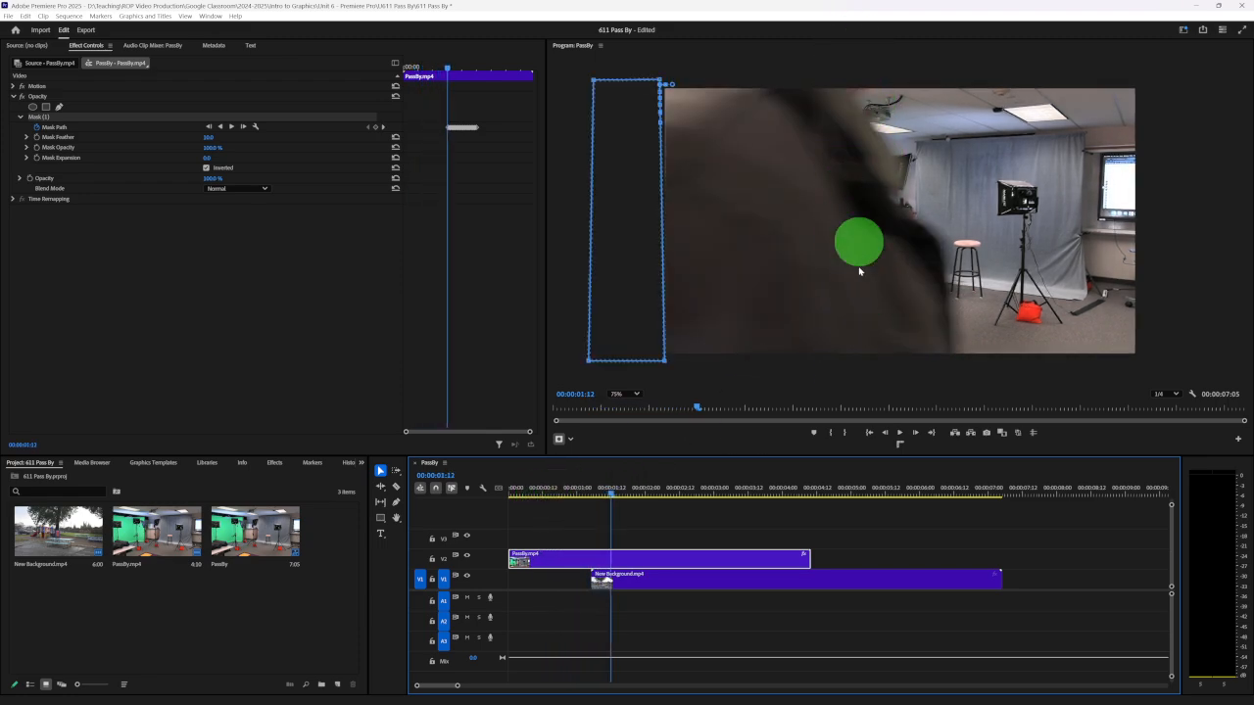
key("space")
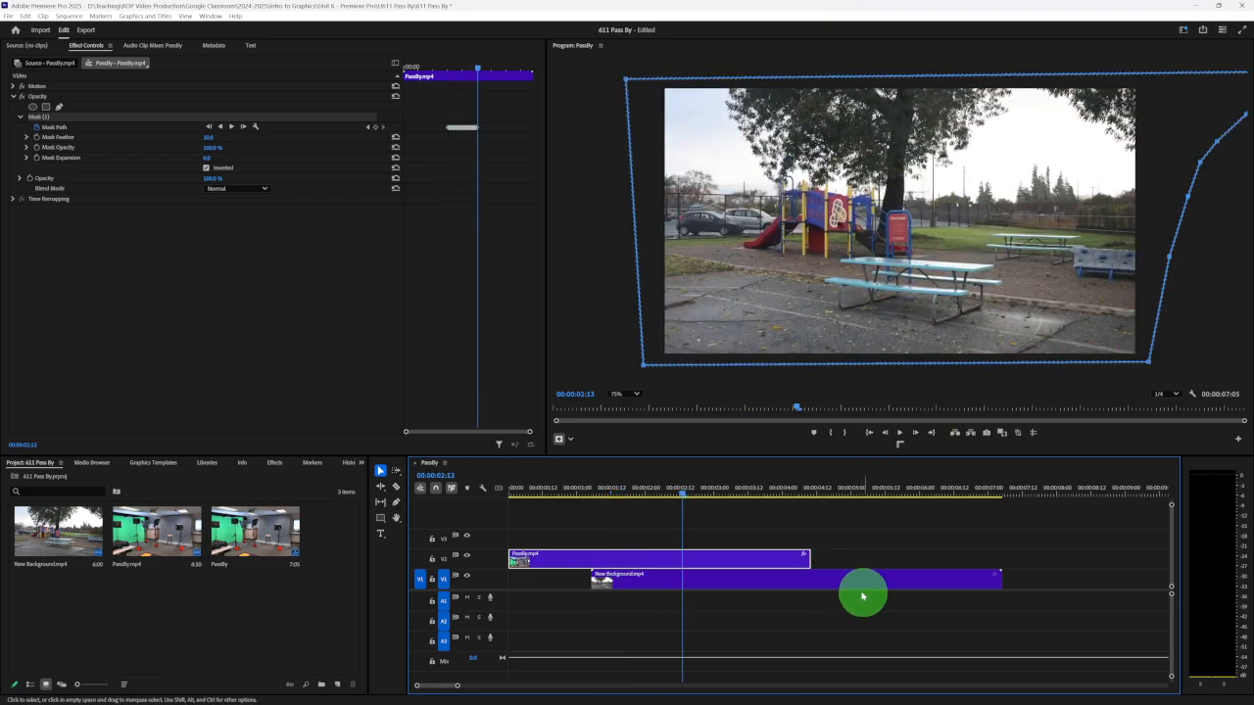
left_click_drag(680, 496, 600, 492)
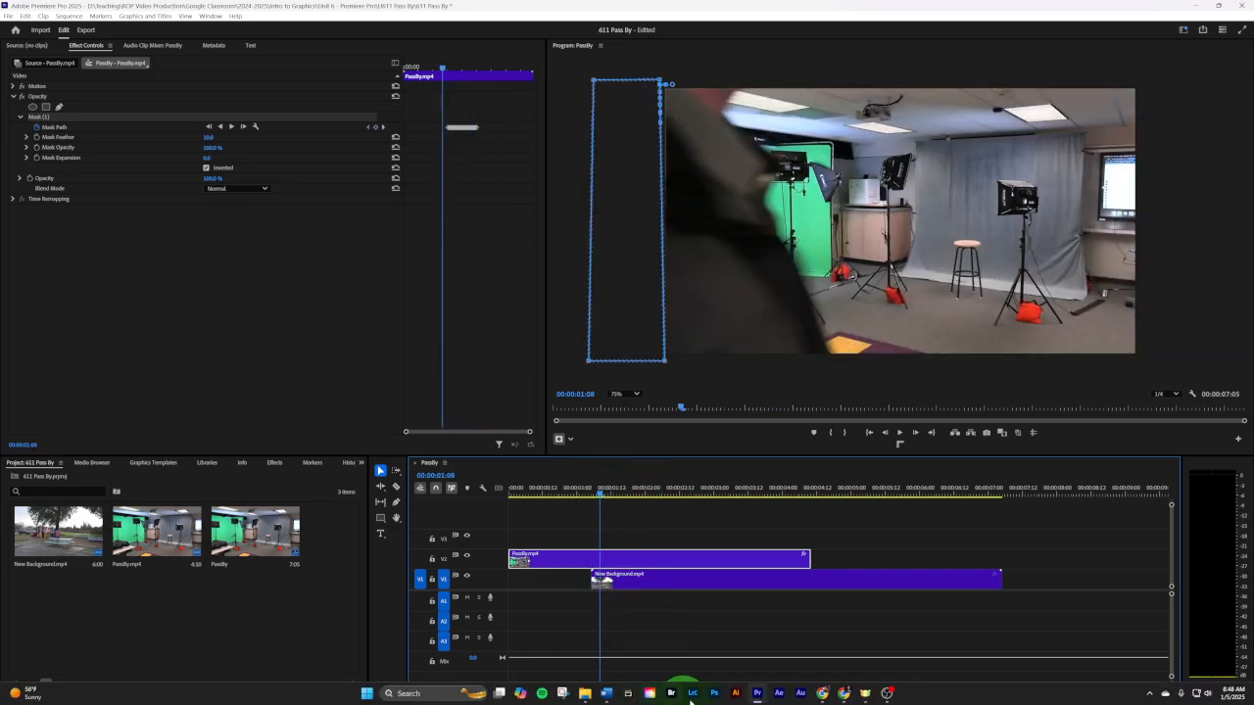
- Switch to Chrome and review the instructions of the "U611: Pass By" assignment in Google Classroom
left_click(841, 694)
scroll(1000, 434, "down", 2)
scroll(1001, 434, "up", 1)
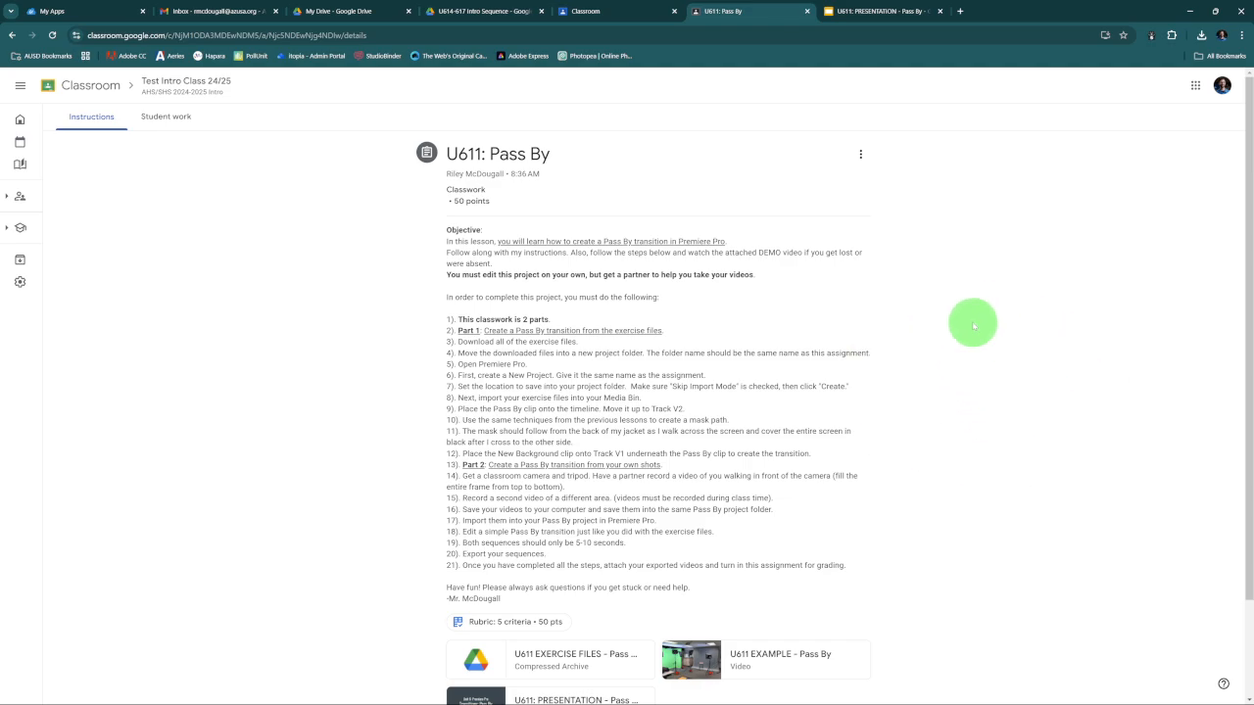